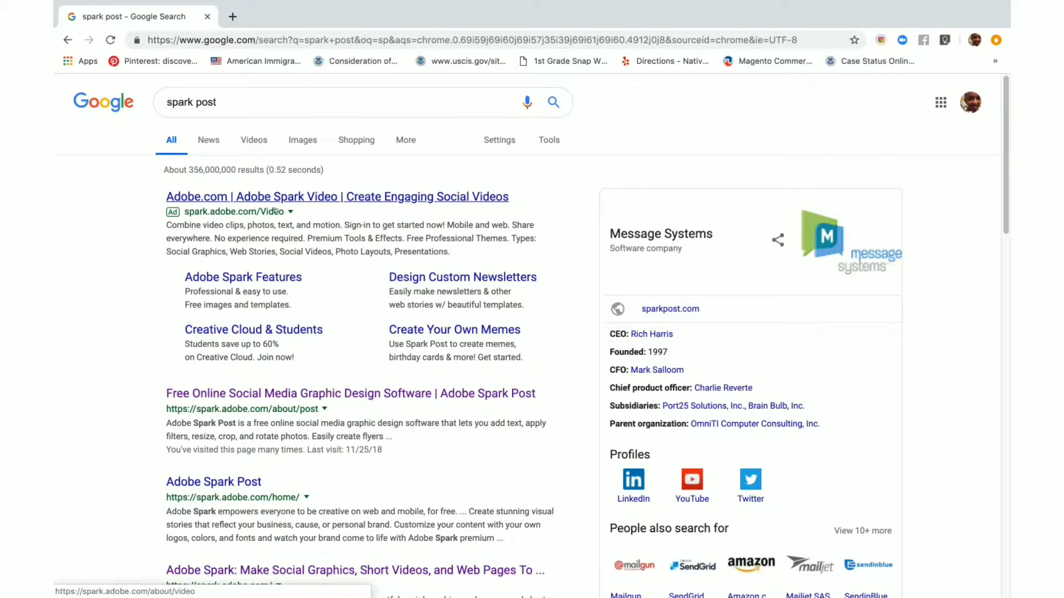
Open the Adobe Spark Post site from the search results and start a graphic from the Gilded Leaf Co. Cover template
left_click(301, 391)
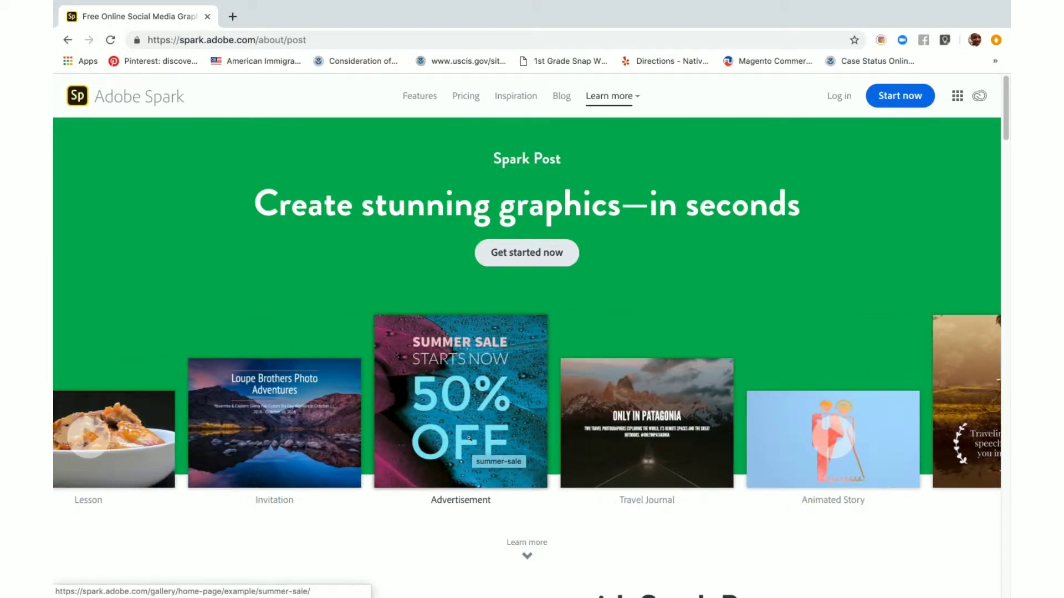
left_click(469, 408)
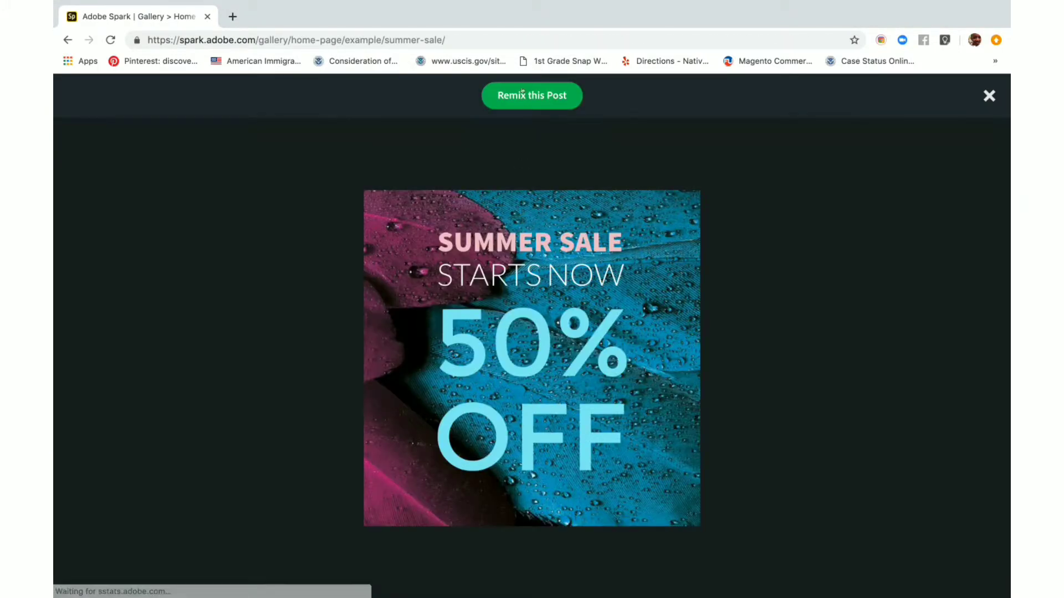
left_click(522, 94)
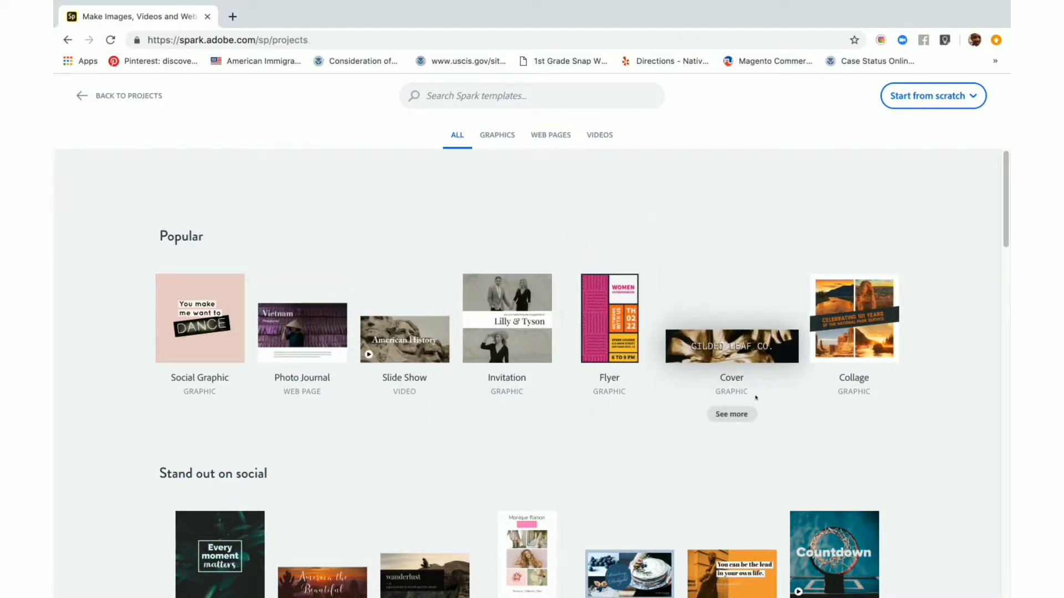
left_click(723, 414)
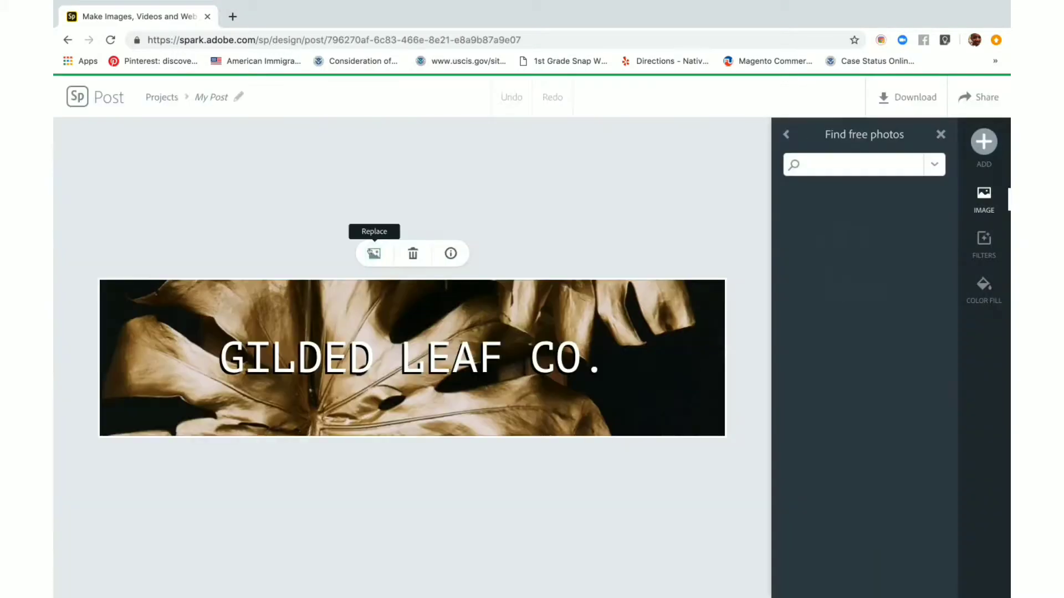
Search the free photos for "africa", replace the banner background with the portrait of the woman in a patterned headwrap, and shift the image down
type("Gold")
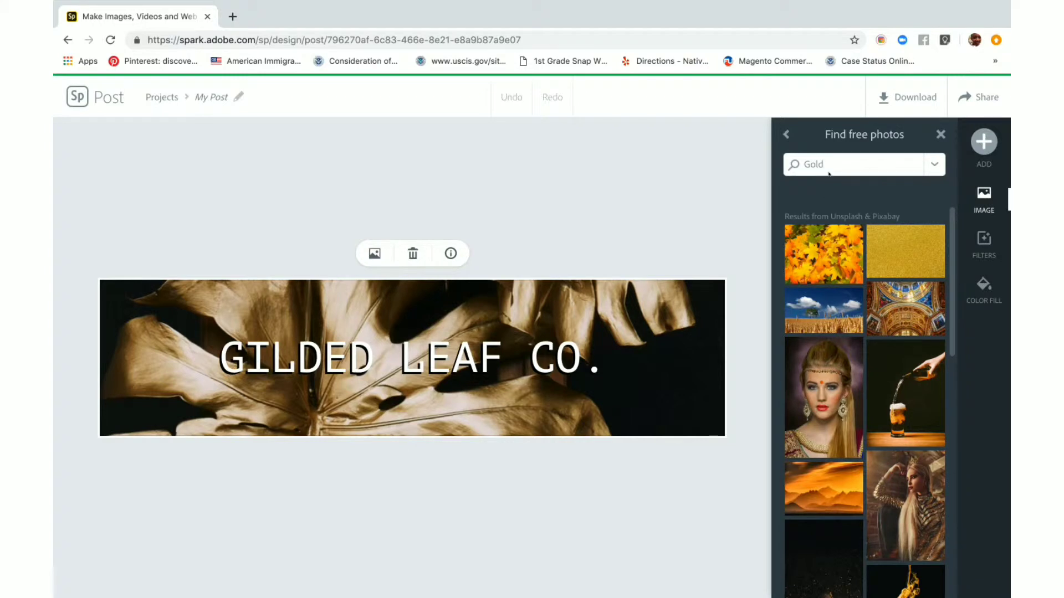
key("BackSpace")
key("BackSpace")
key("BackSpace")
key("BackSpace")
type("afri")
type("ca")
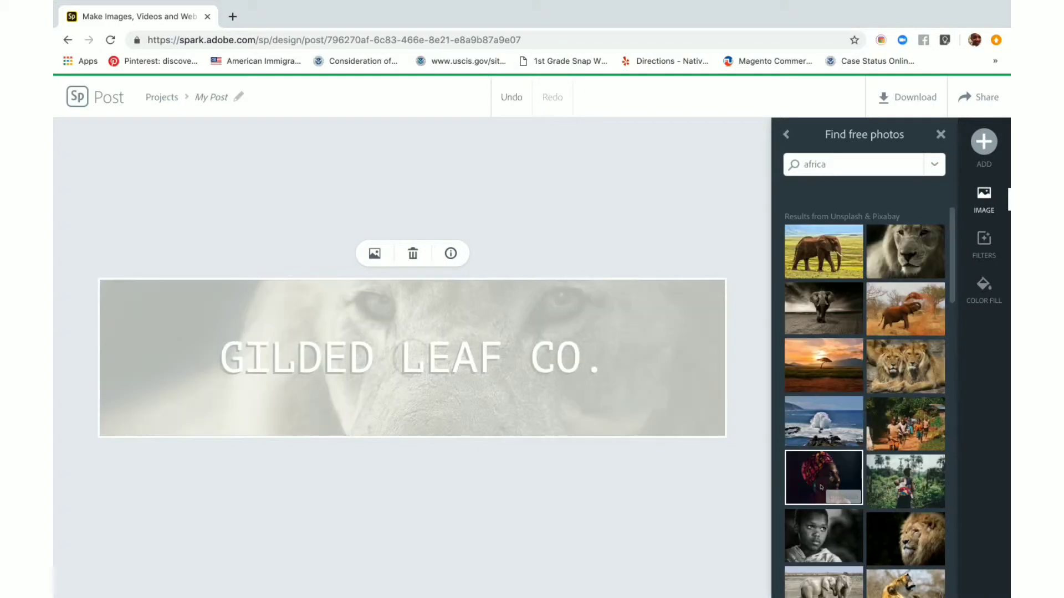
left_click(822, 485)
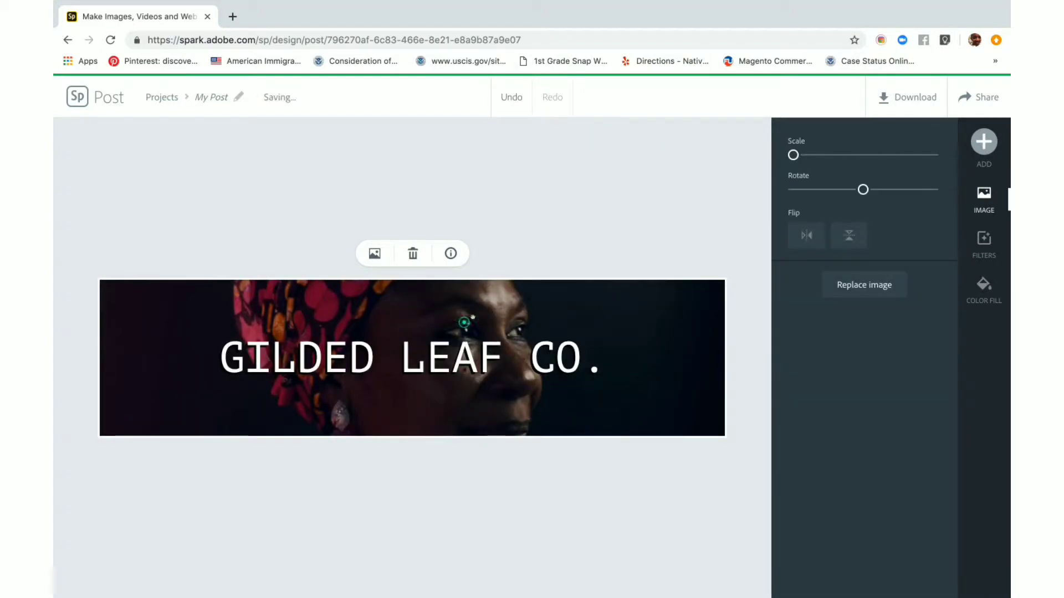
left_click_drag(463, 320, 615, 369)
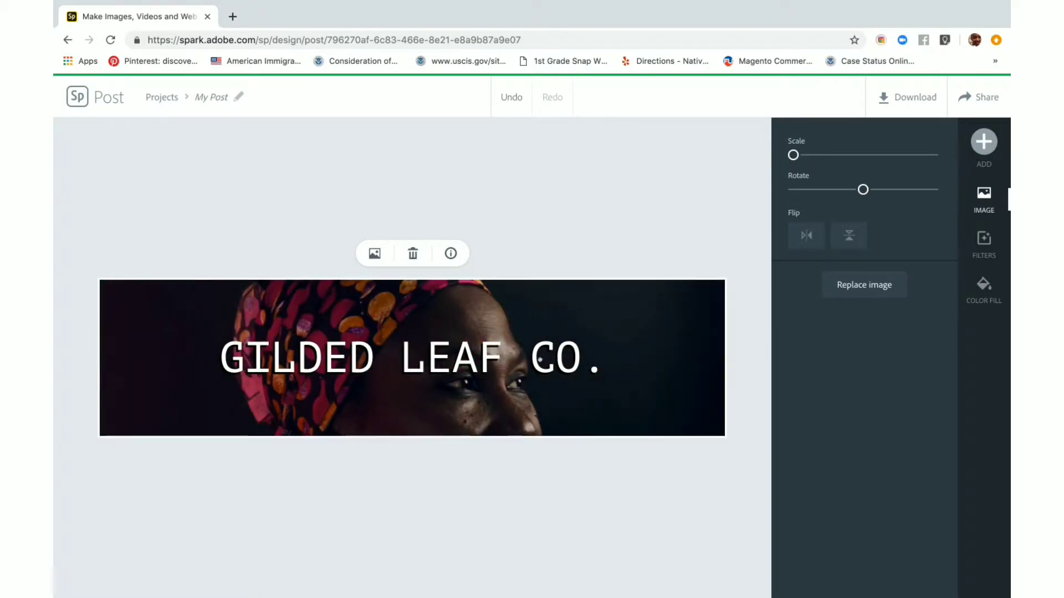
Set the Gilded Leaf Co. text to the Abolition Oblique font and move it to the left side of the banner
left_click(540, 360)
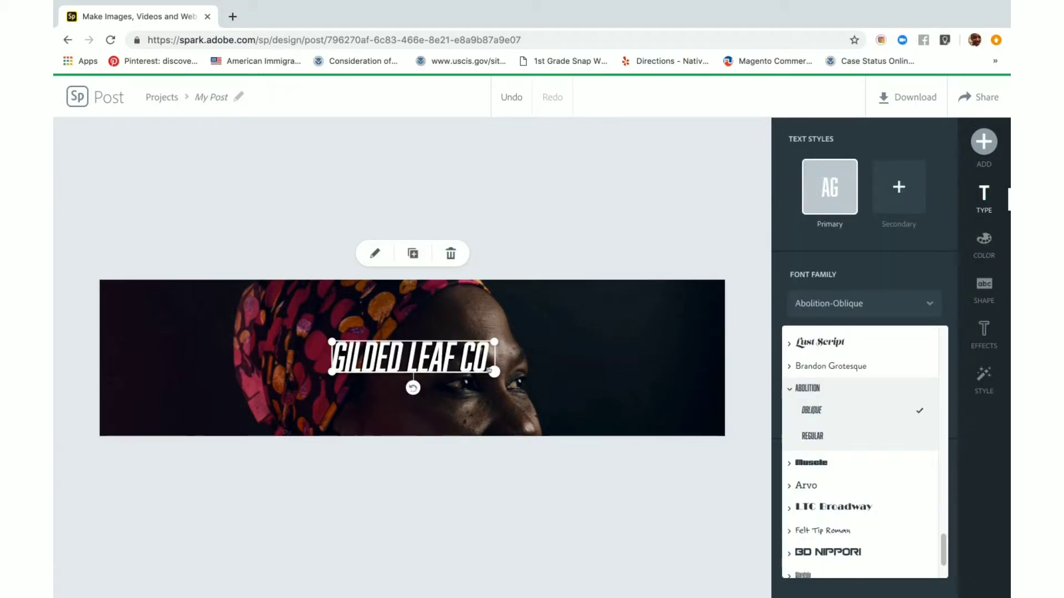
left_click_drag(493, 370, 600, 377)
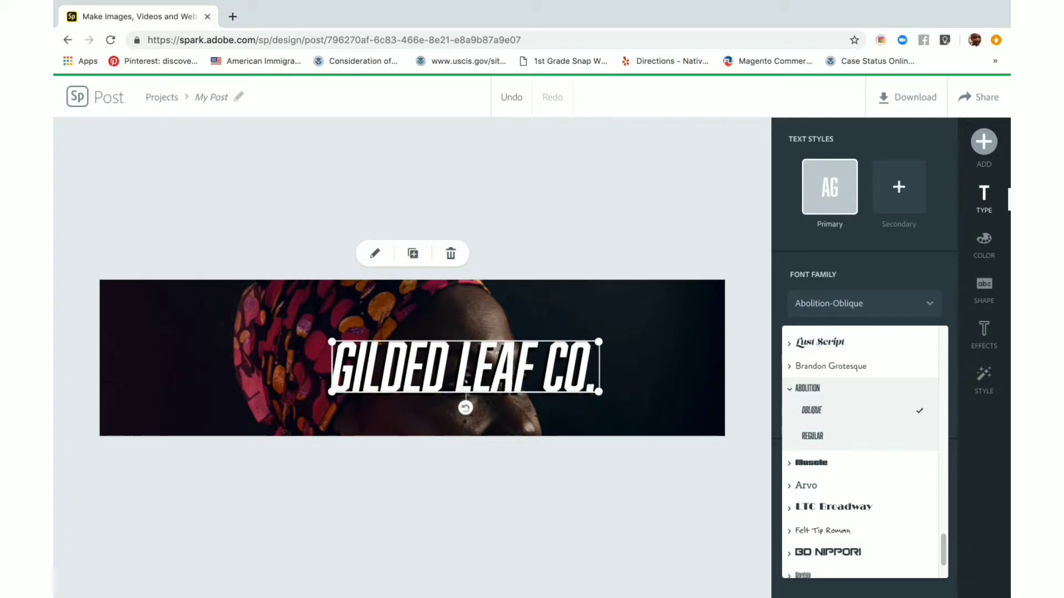
left_click_drag(361, 314, 266, 318)
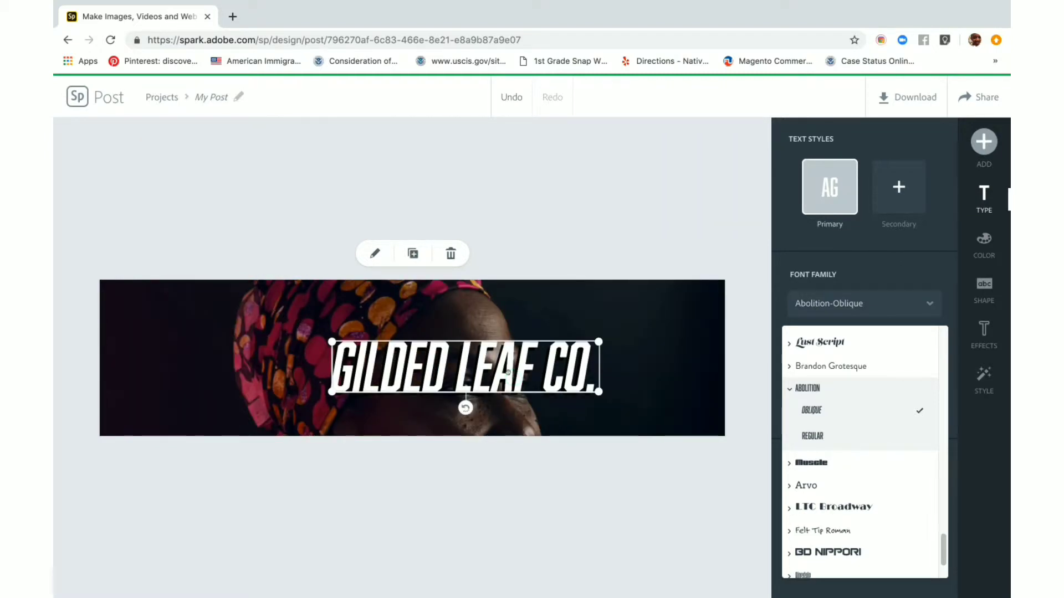
left_click_drag(508, 373, 287, 375)
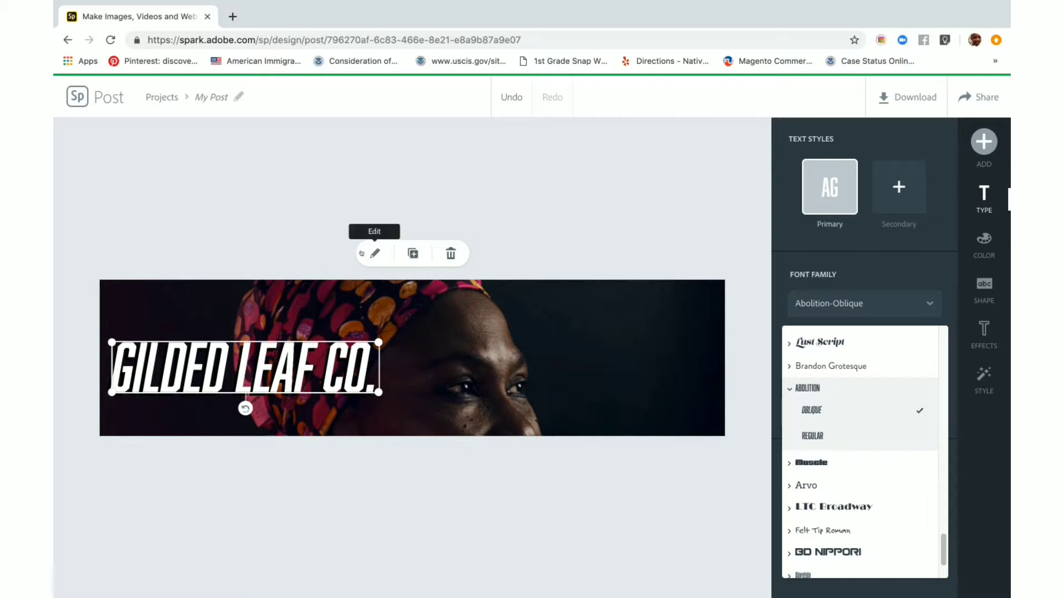
Replace the headline wording with "mothers day sale" and place it smaller in the banner's upper right corner
left_click(375, 254)
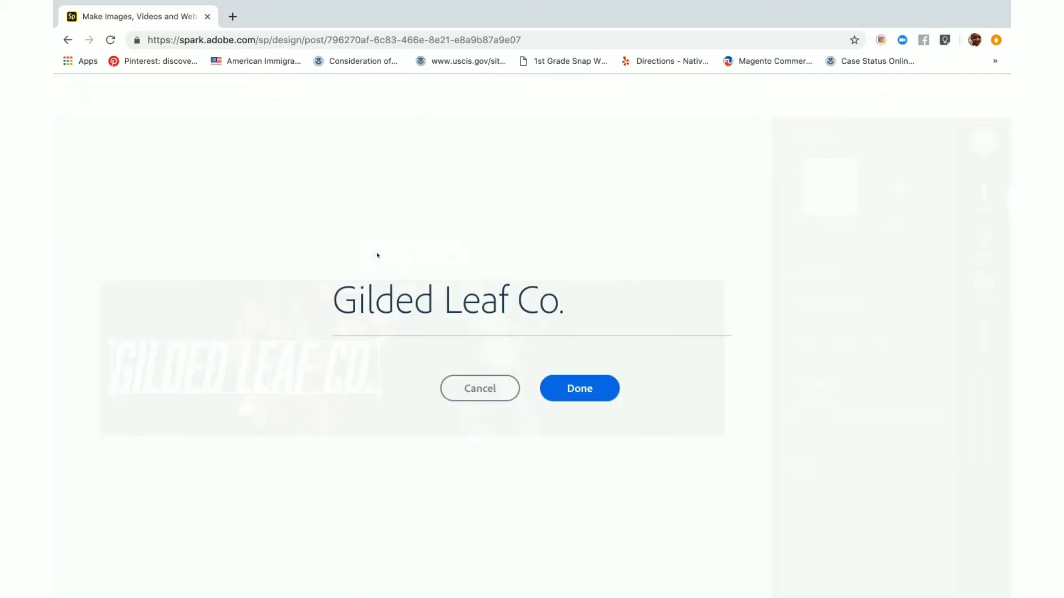
key("BackSpace")
key("BackSpace")
key("BackSpace")
key("BackSpace")
key("BackSpace")
key("BackSpace")
key("BackSpace")
key("BackSpace")
key("BackSpace")
key("BackSpace")
key("BackSpace")
key("BackSpace")
key("BackSpace")
key("BackSpace")
key("BackSpace")
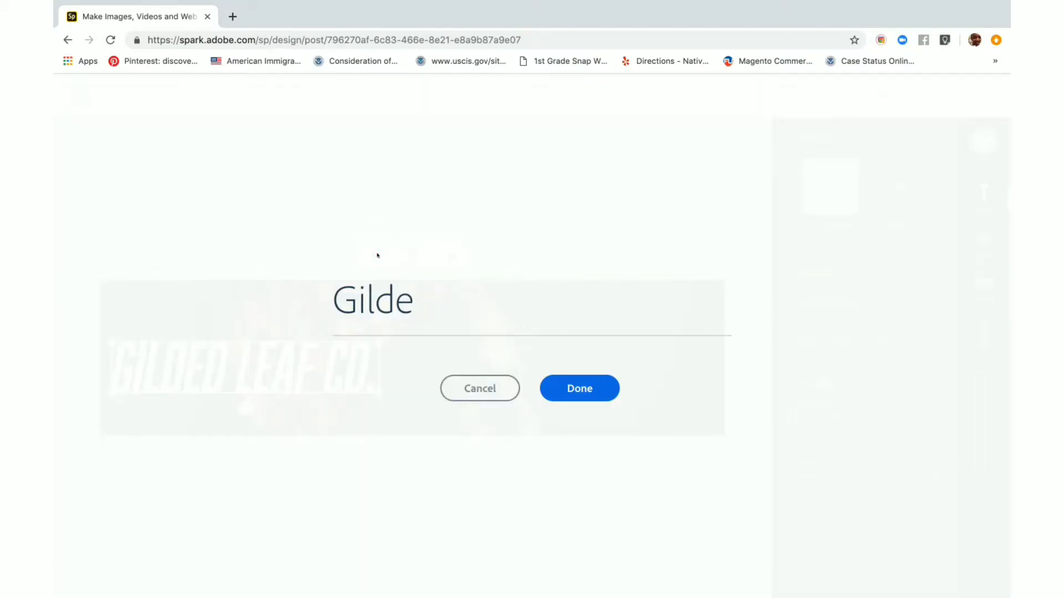
type("mo")
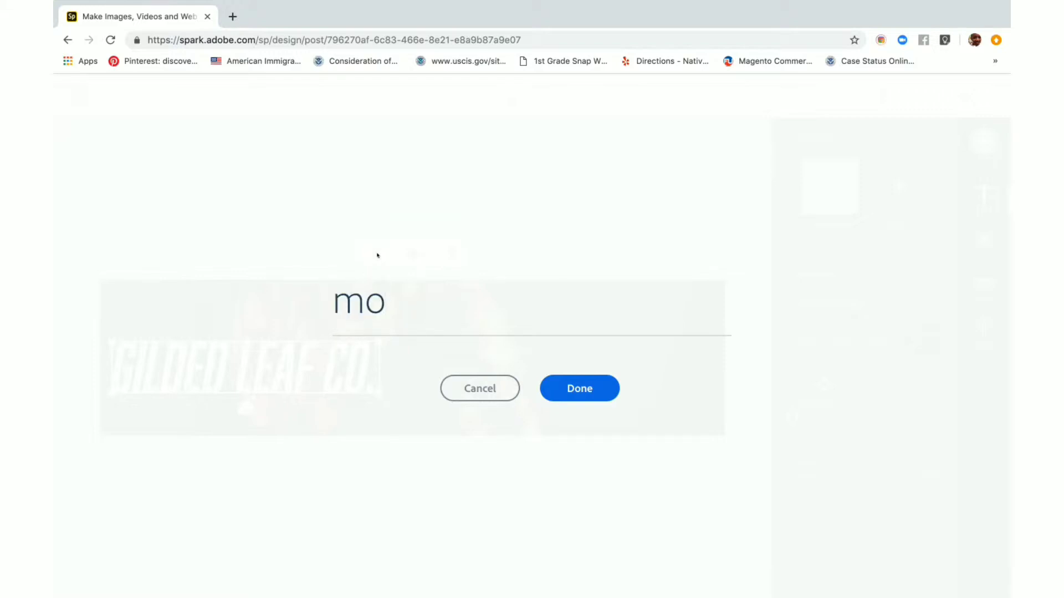
type("thera")
key("BackSpace")
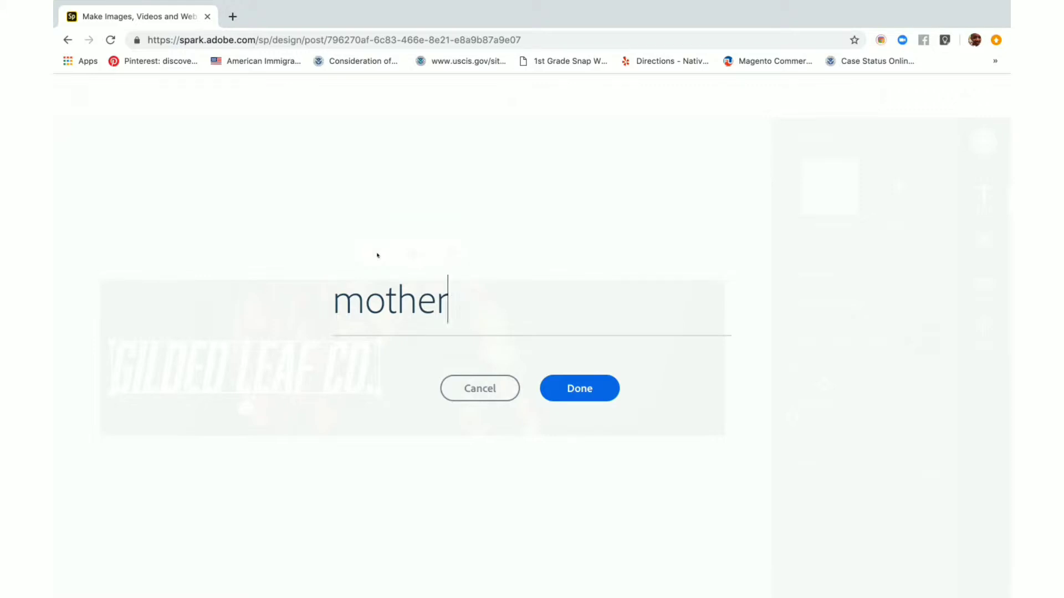
type("s day ")
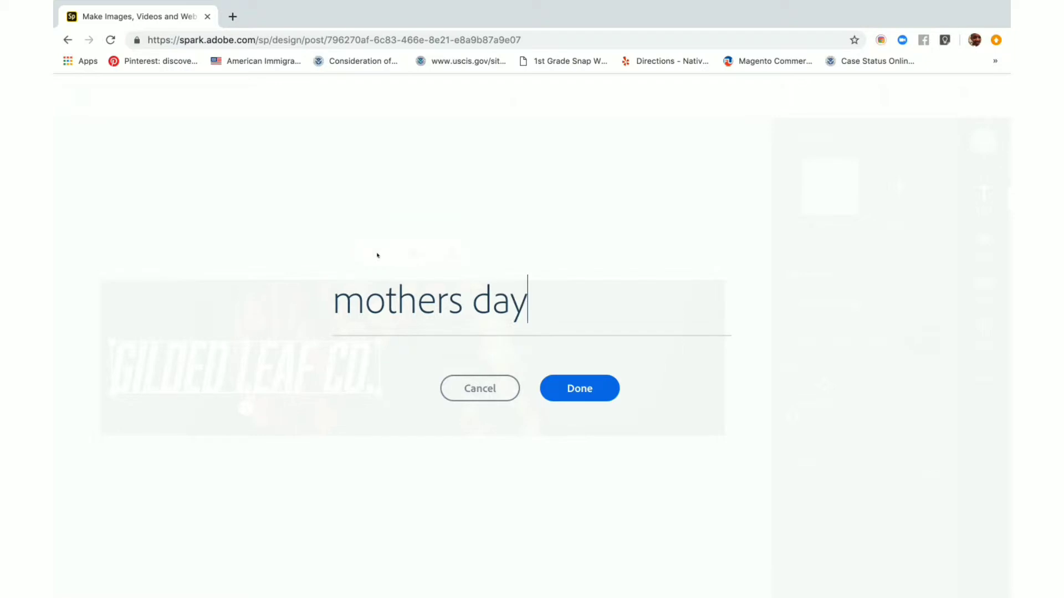
type("sale")
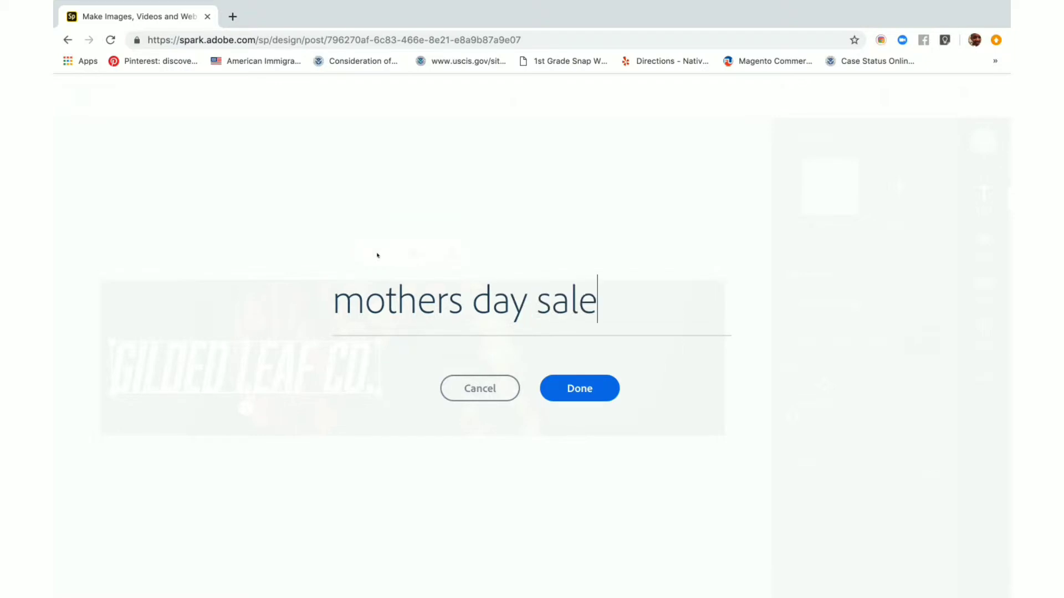
left_click(563, 394)
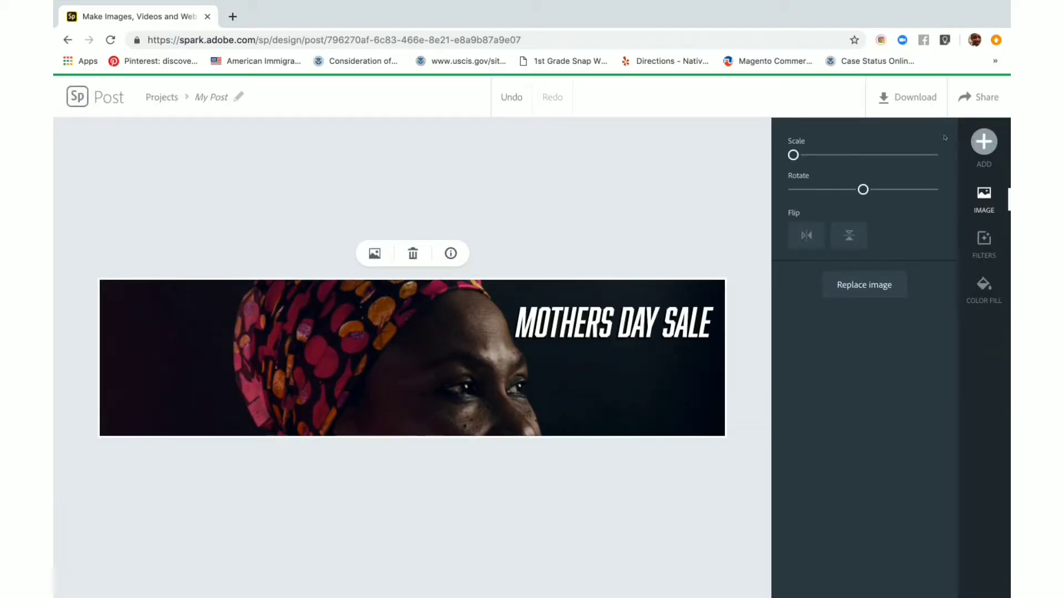
Add a second text reading "30% off" and shrink it beneath the right end of the headline
left_click(982, 154)
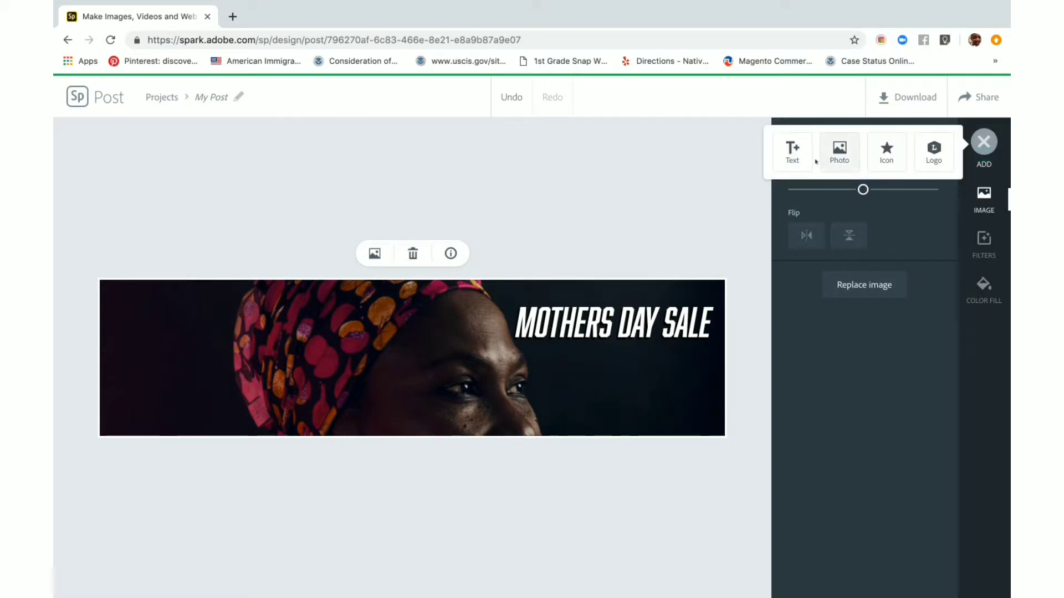
left_click(793, 151)
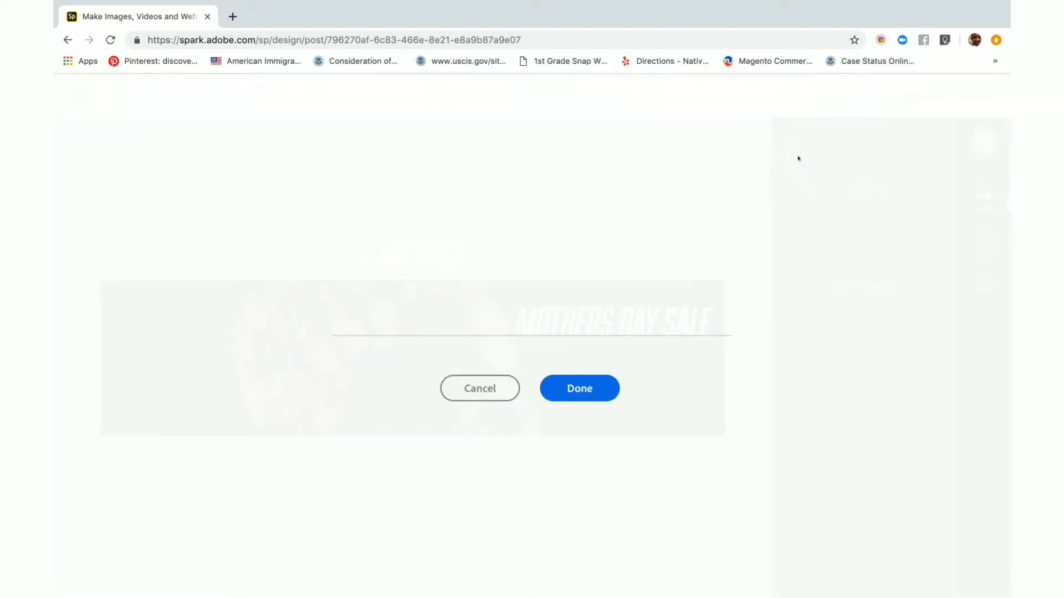
type("30% ")
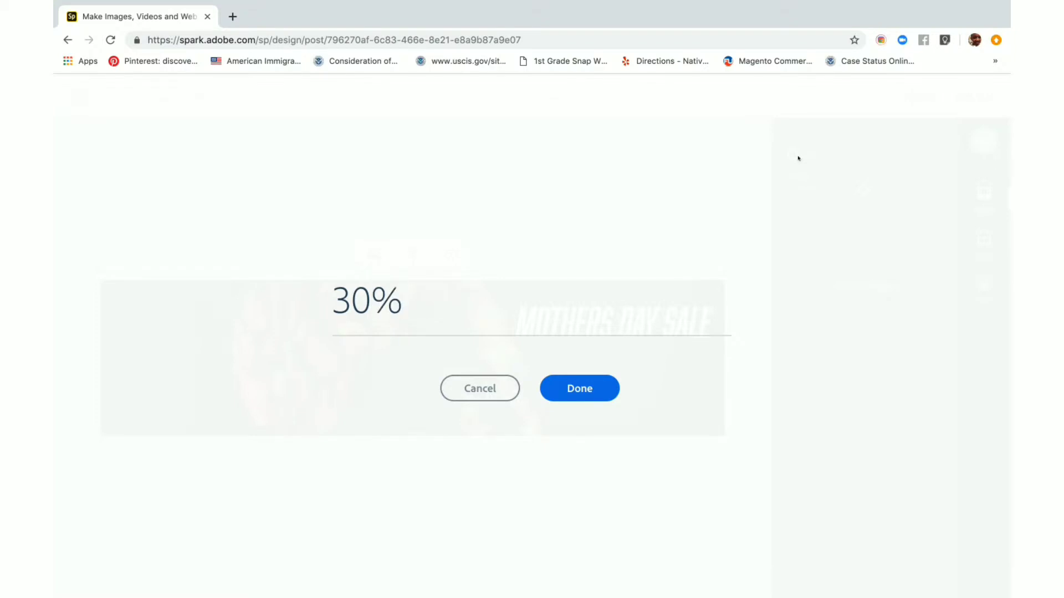
type("off")
left_click(583, 391)
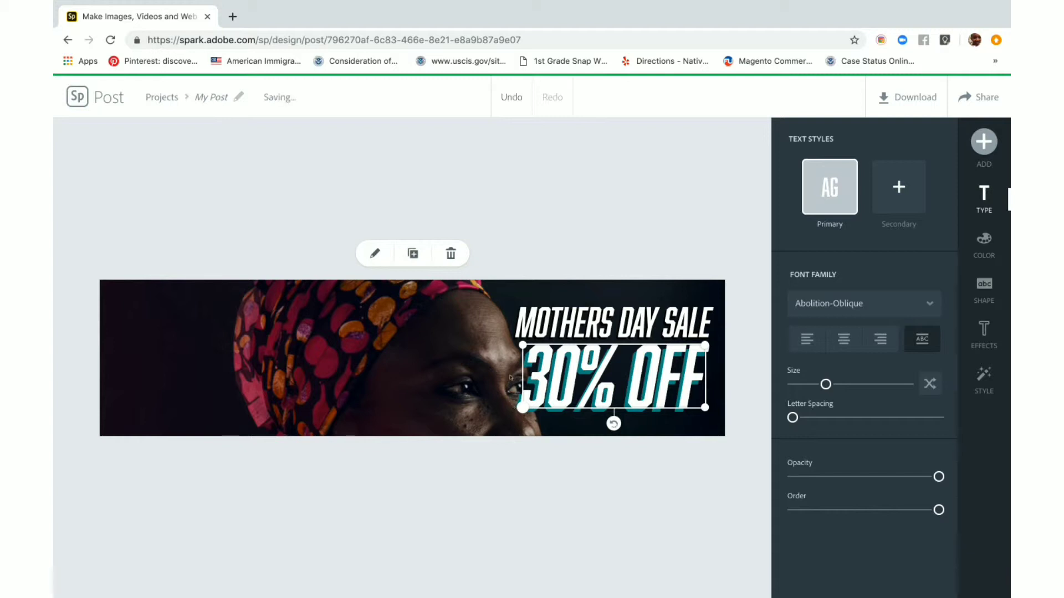
left_click_drag(522, 408, 588, 408)
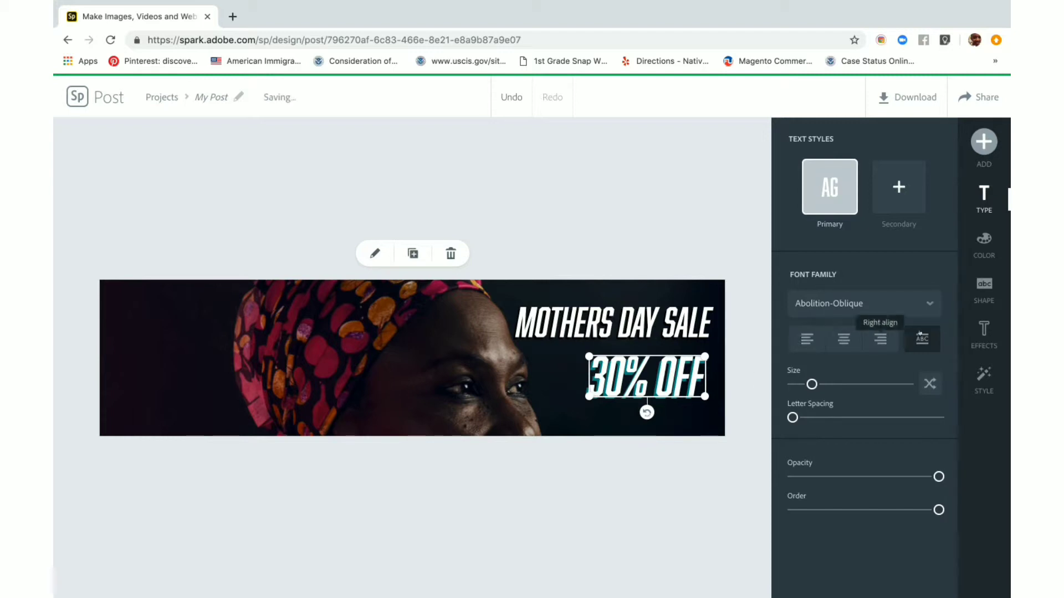
Put a plain solid circle behind the 30% OFF text, reduce its padding, and move the text slightly lower
left_click(981, 302)
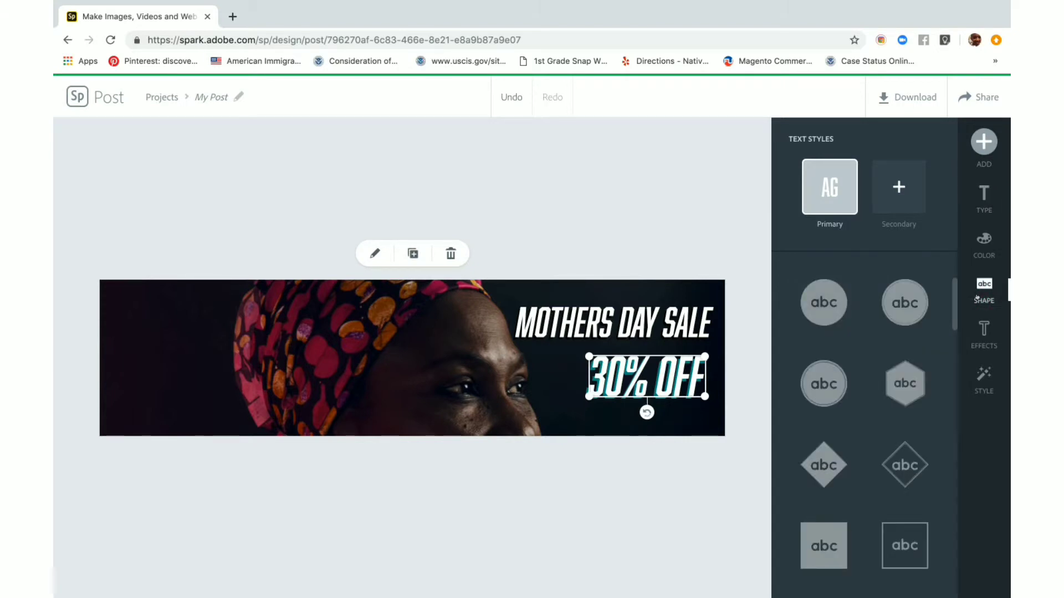
left_click(906, 311)
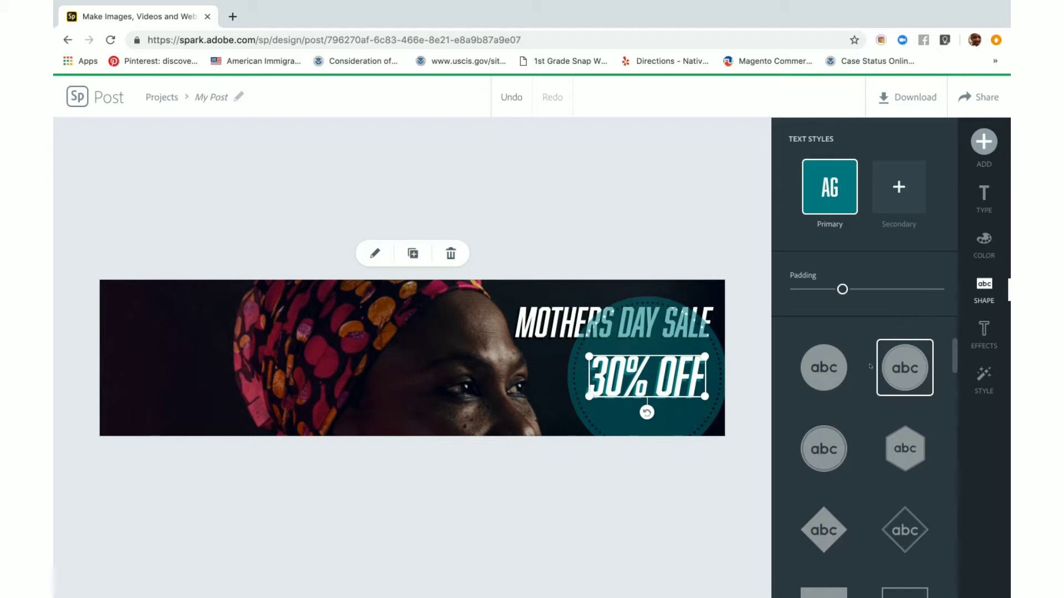
left_click(816, 359)
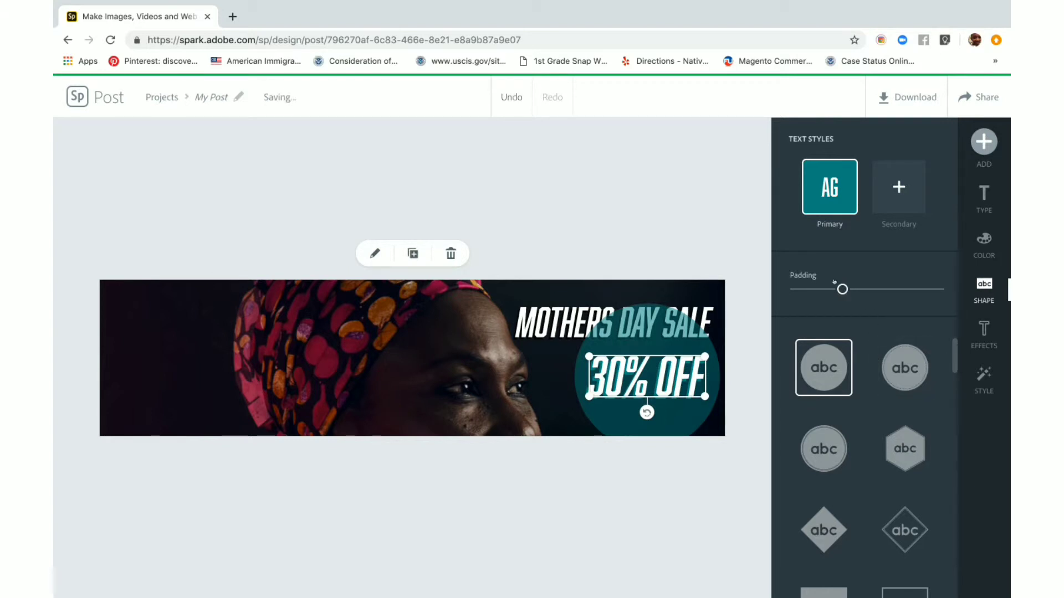
left_click_drag(842, 289, 814, 289)
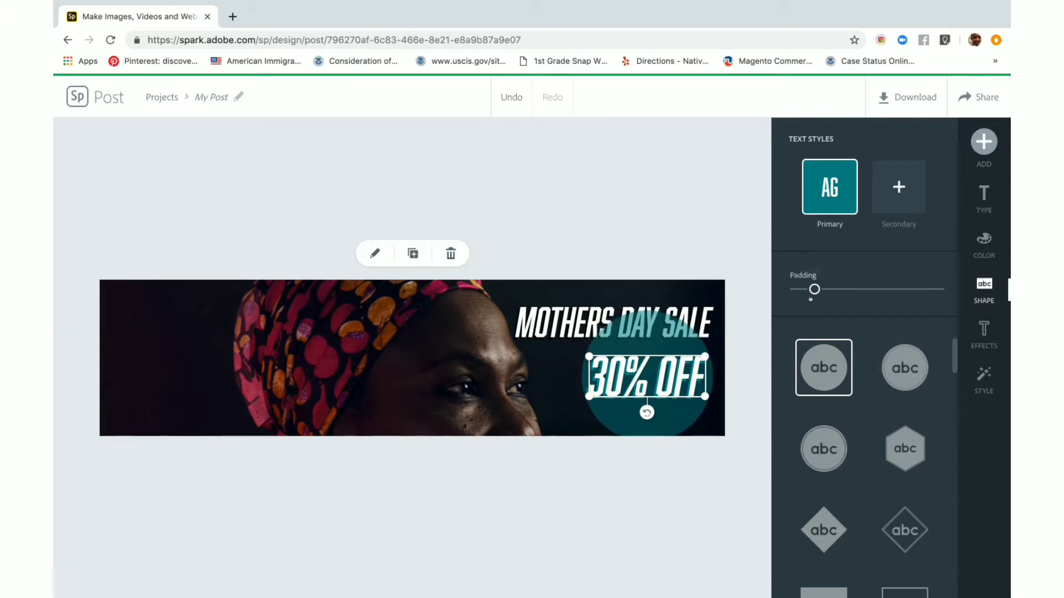
left_click_drag(672, 344, 675, 355)
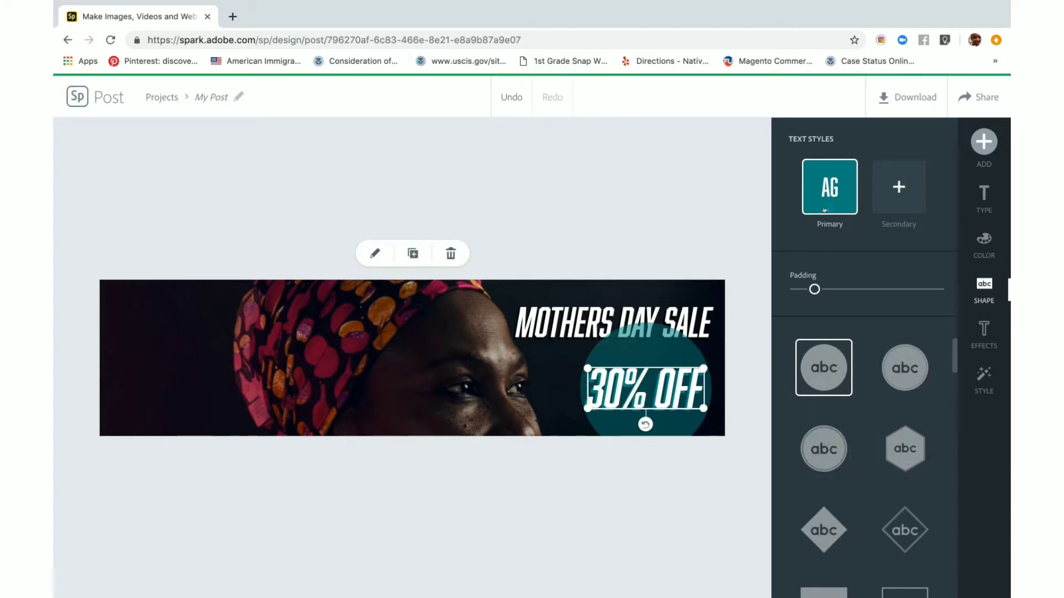
Add a secondary style to the 30% OFF text and recolor both styles with the yellow and black brand combination
left_click(898, 187)
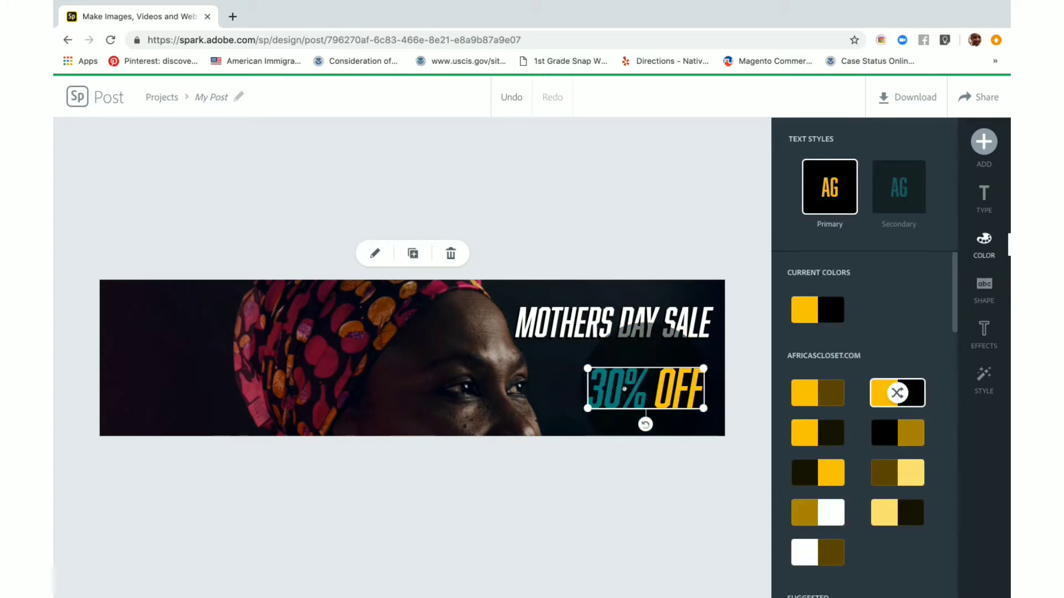
left_click(893, 199)
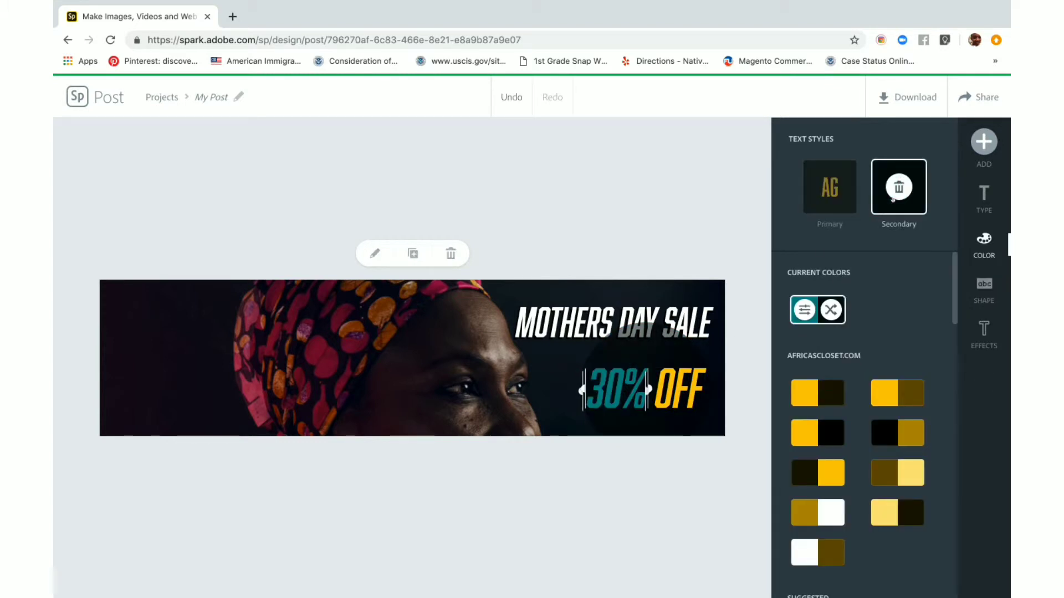
left_click(892, 431)
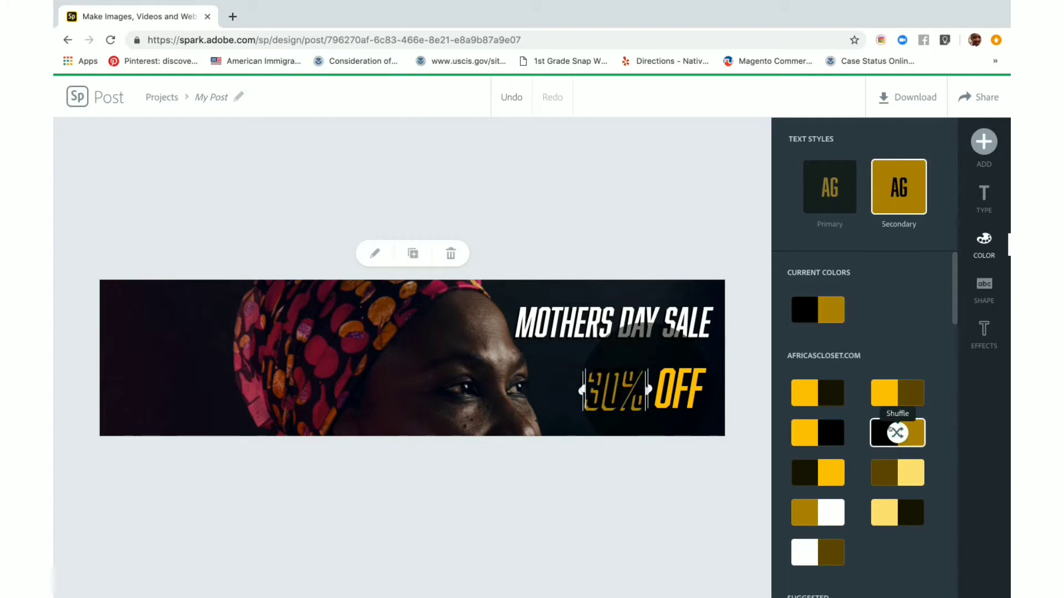
left_click(800, 430)
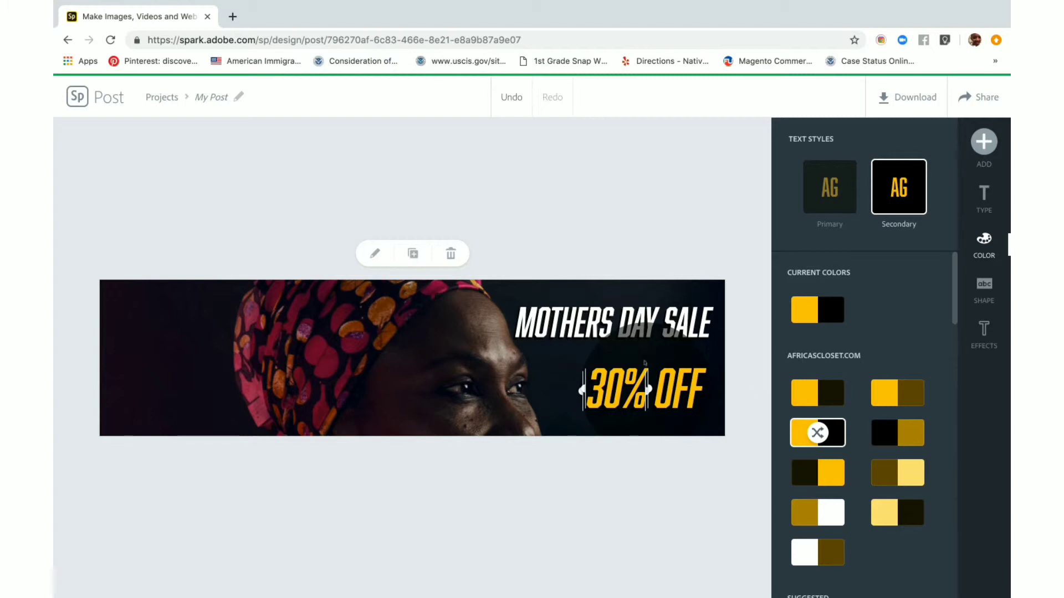
left_click(550, 362)
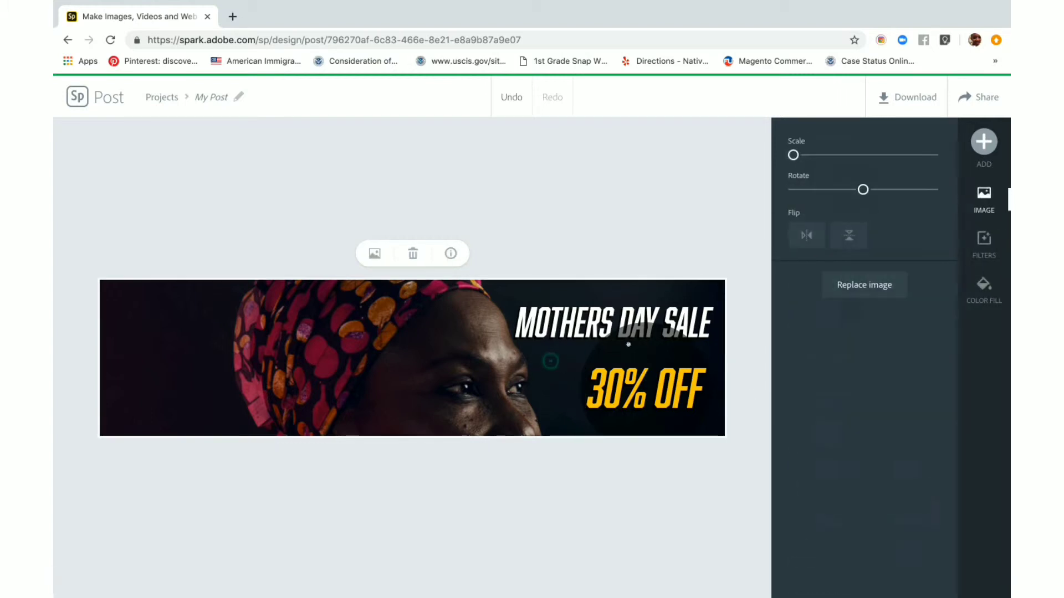
Try the gold-and-white, brown-and-white and pale-yellow-and-black brand color combinations on the 30% OFF text's primary style
left_click(646, 377)
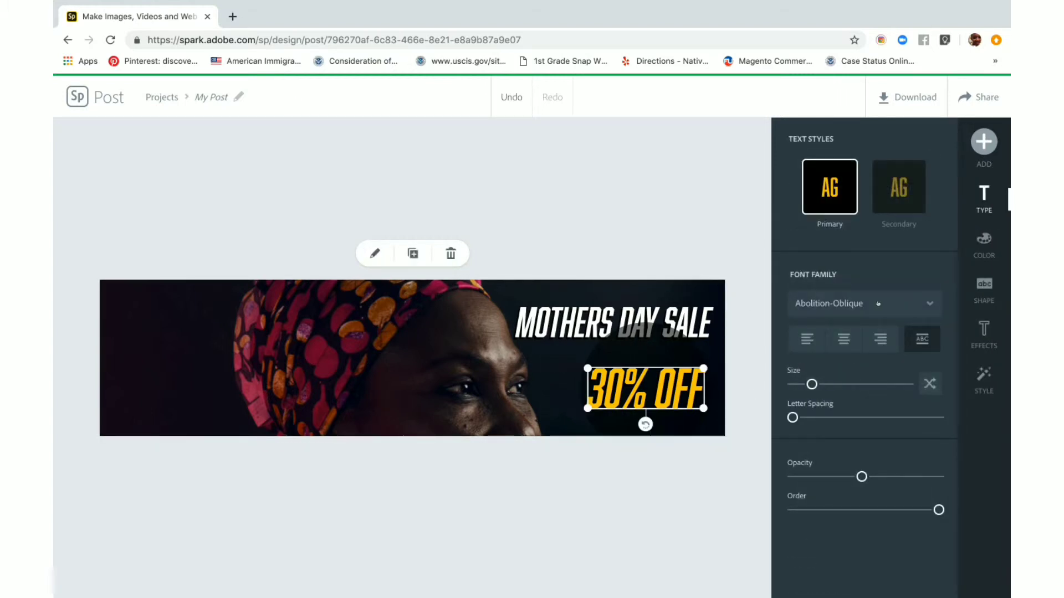
left_click(980, 302)
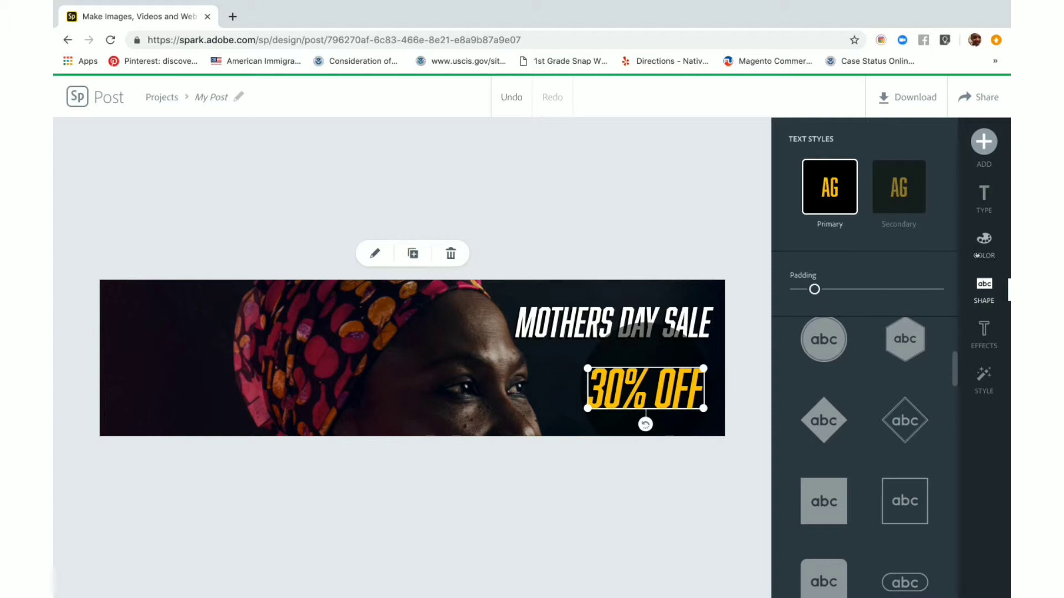
left_click(978, 256)
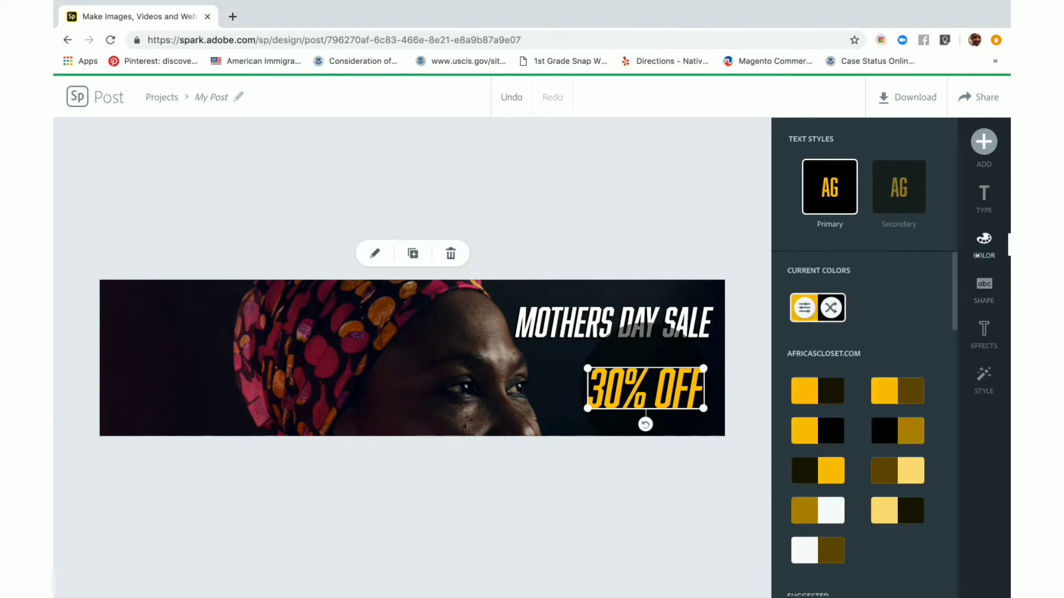
left_click(823, 512)
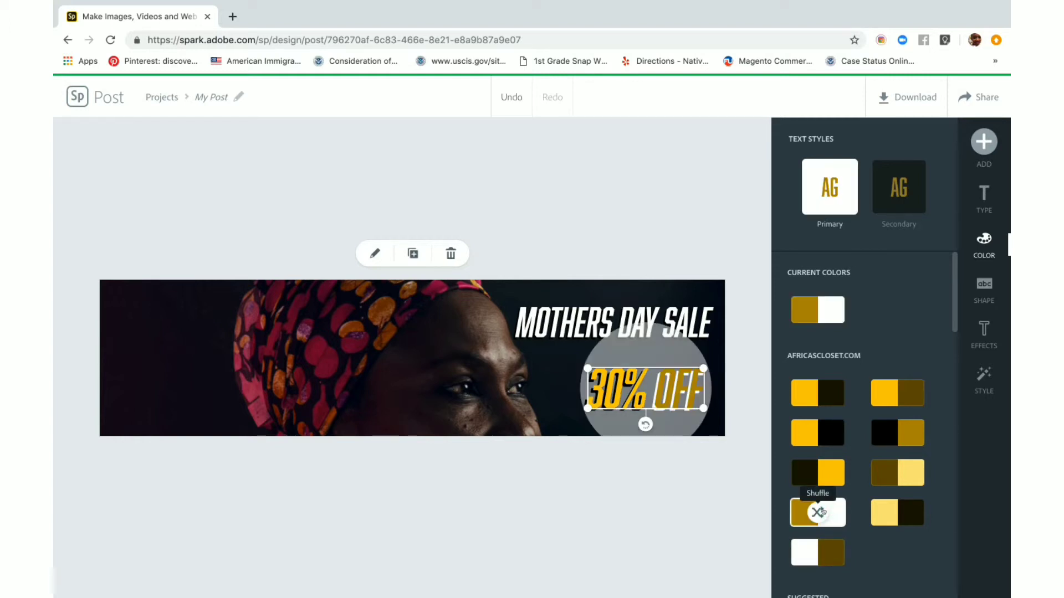
left_click(822, 513)
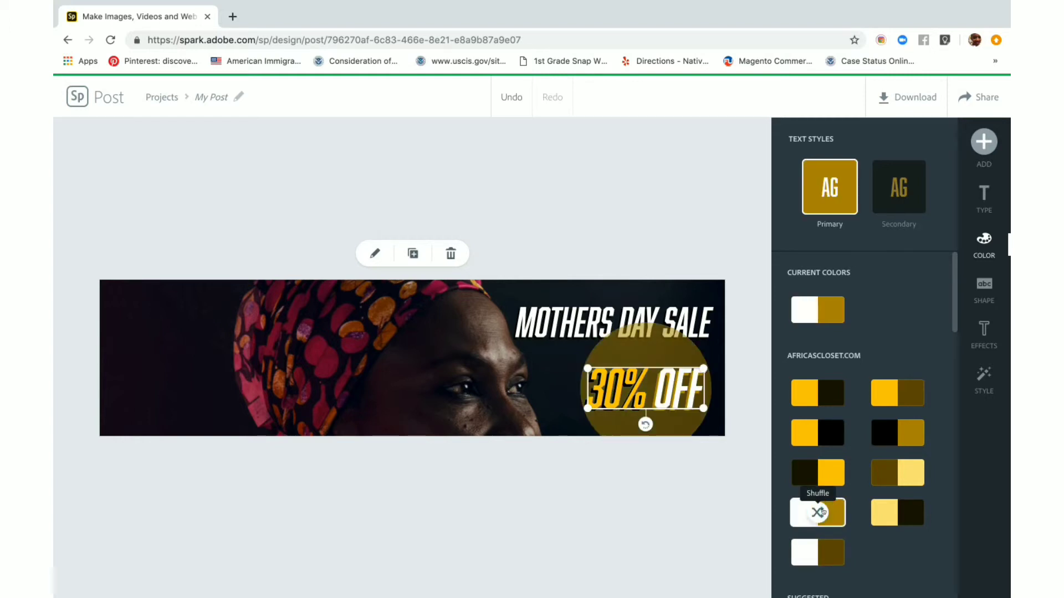
left_click(810, 552)
left_click(810, 553)
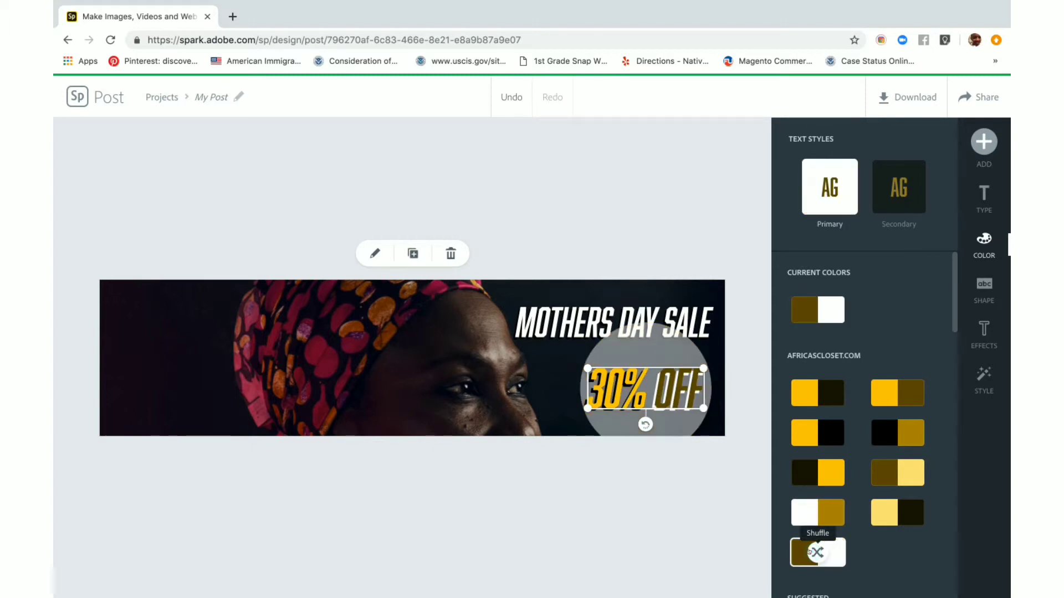
left_click(894, 513)
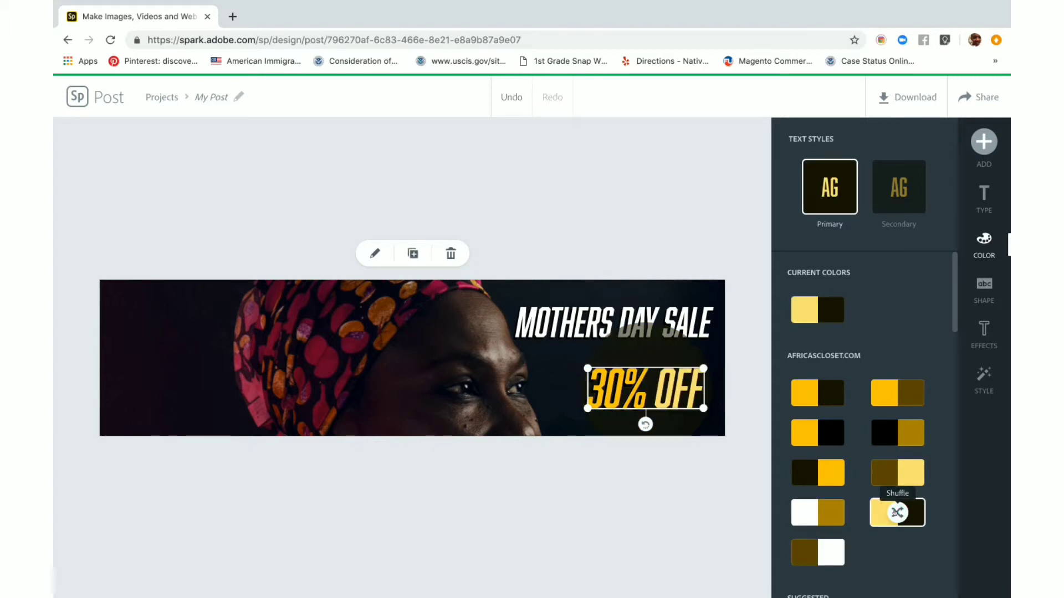
Shrink the 30% OFF text slightly and reduce its backing padding to the minimum, keeping the plain solid circle as its shape
left_click(635, 351)
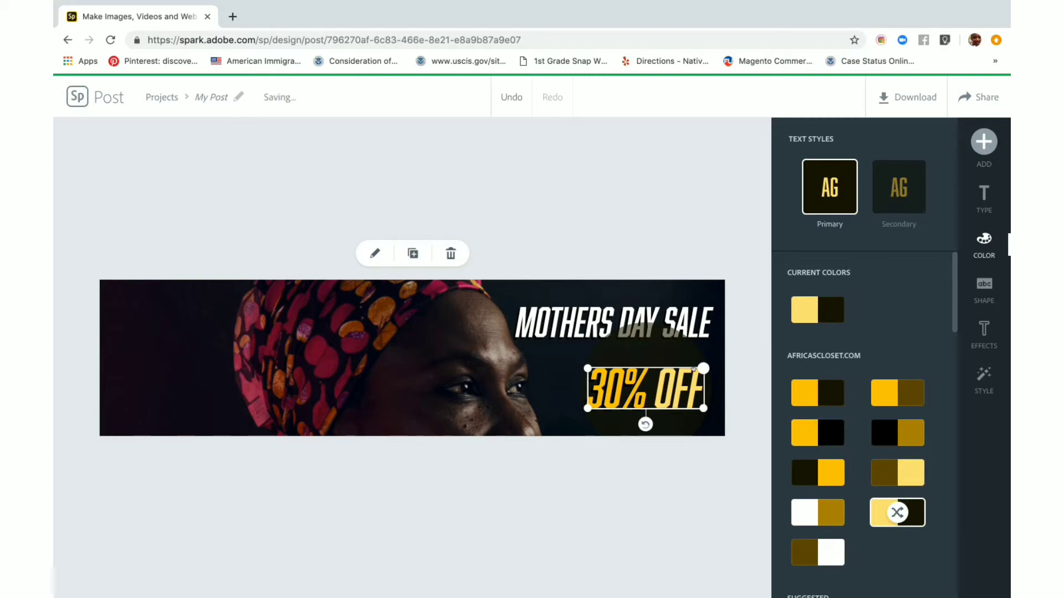
mouse_move(703, 369)
left_mouse_down()
mouse_move(676, 385)
mouse_move(698, 374)
left_mouse_up()
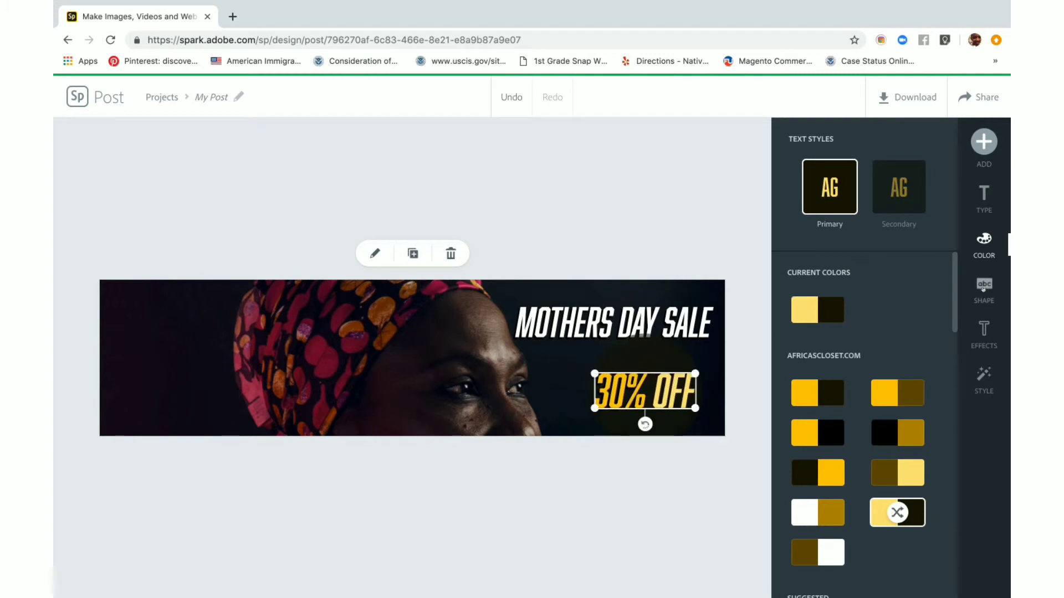
left_click(982, 300)
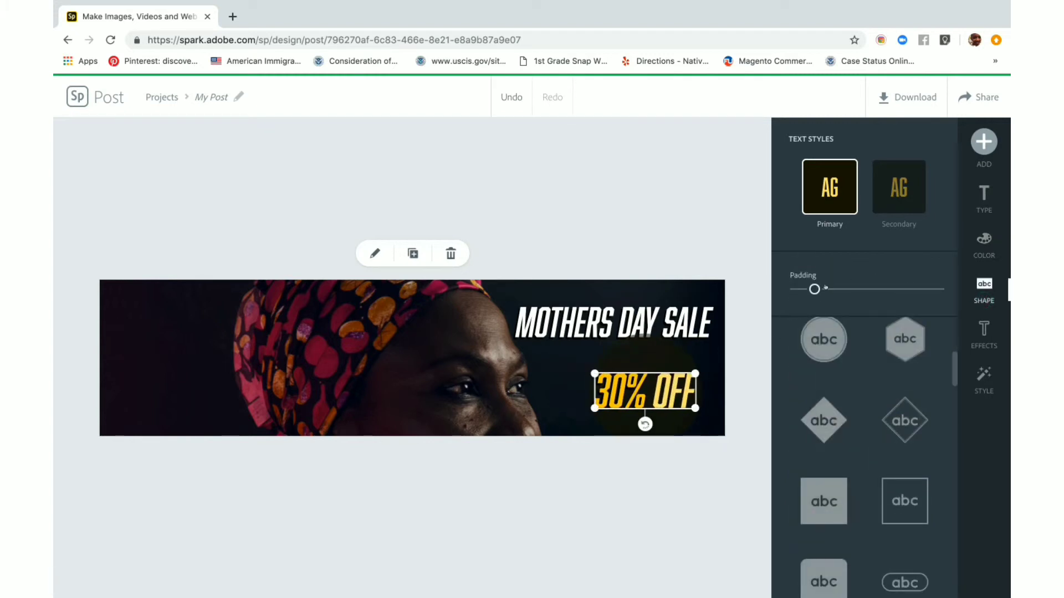
left_click_drag(814, 291, 824, 291)
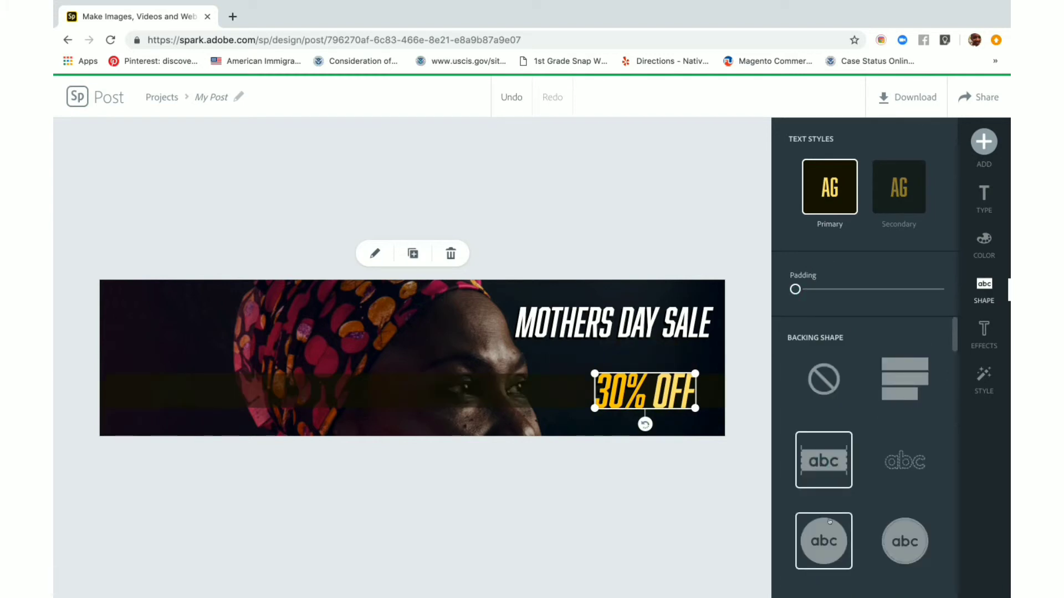
left_click(829, 521)
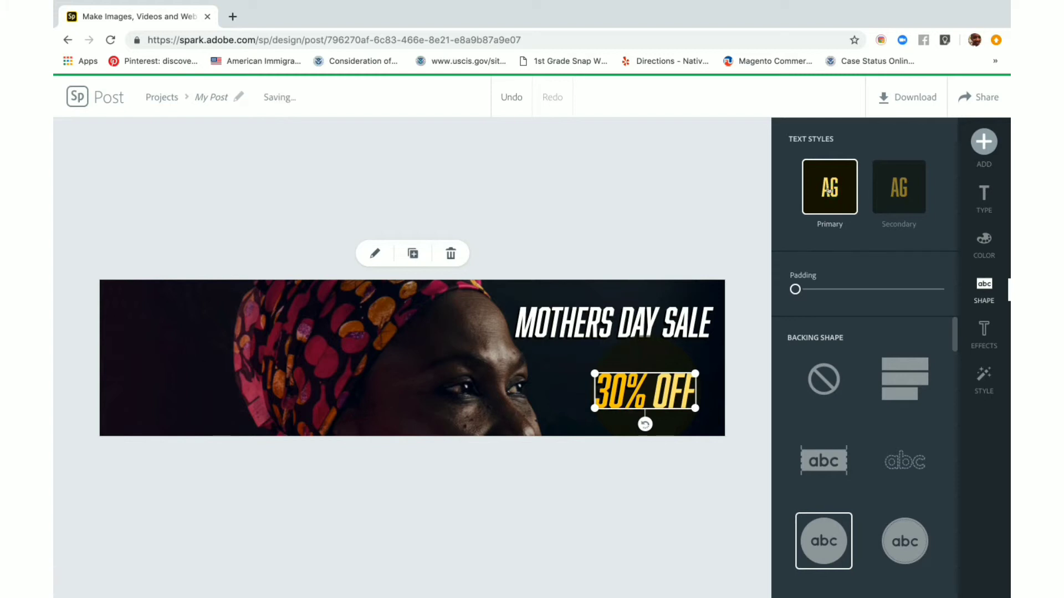
Recolor the 30% OFF primary style as black on bright yellow and change its backing to a solid rounded rectangle
left_click(984, 242)
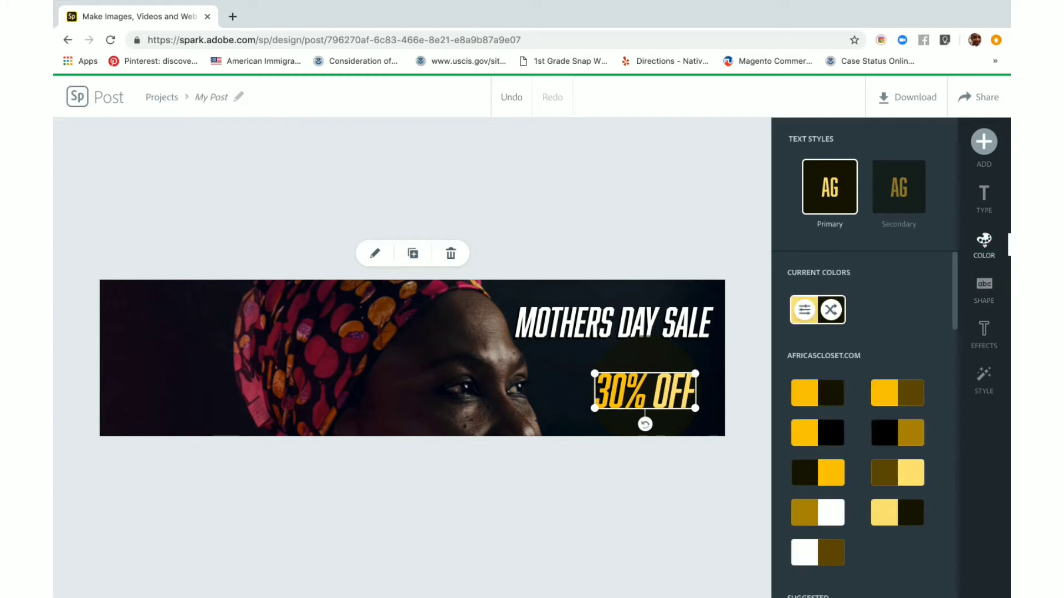
left_click(830, 311)
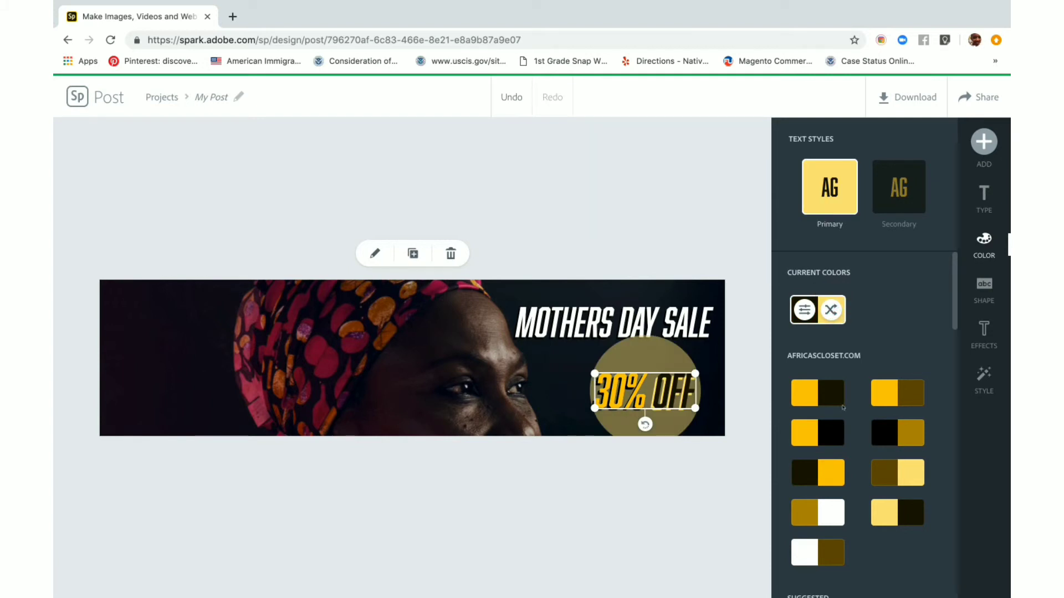
left_click(816, 393)
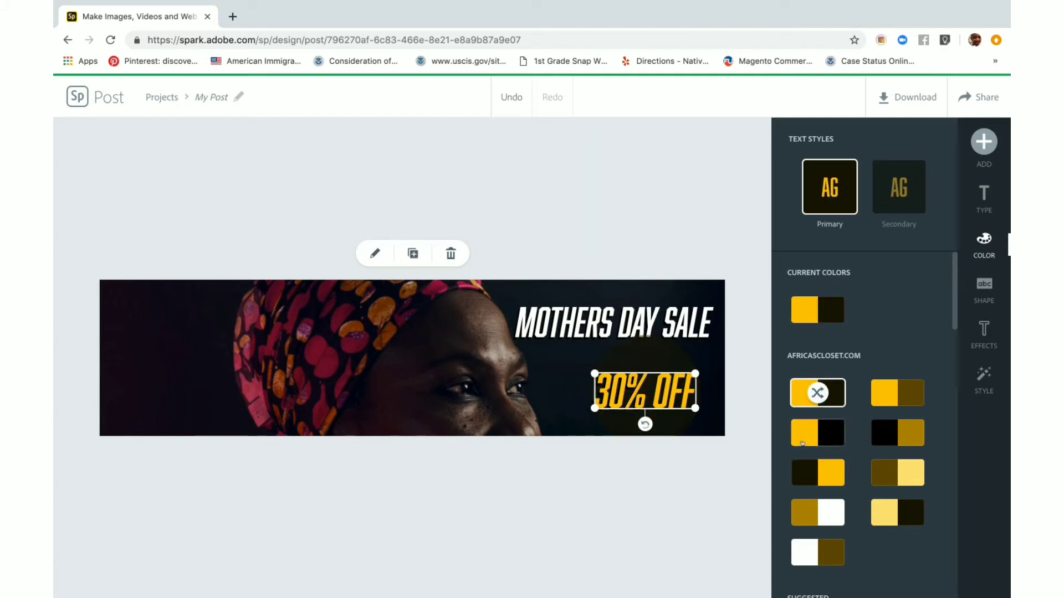
left_click(810, 435)
left_click(810, 435)
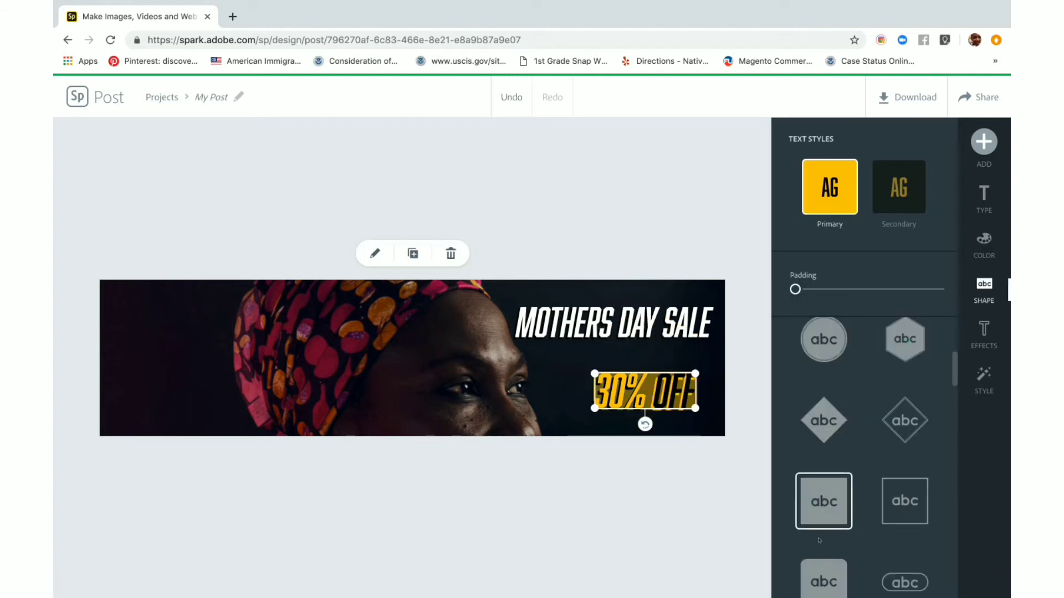
left_click(820, 589)
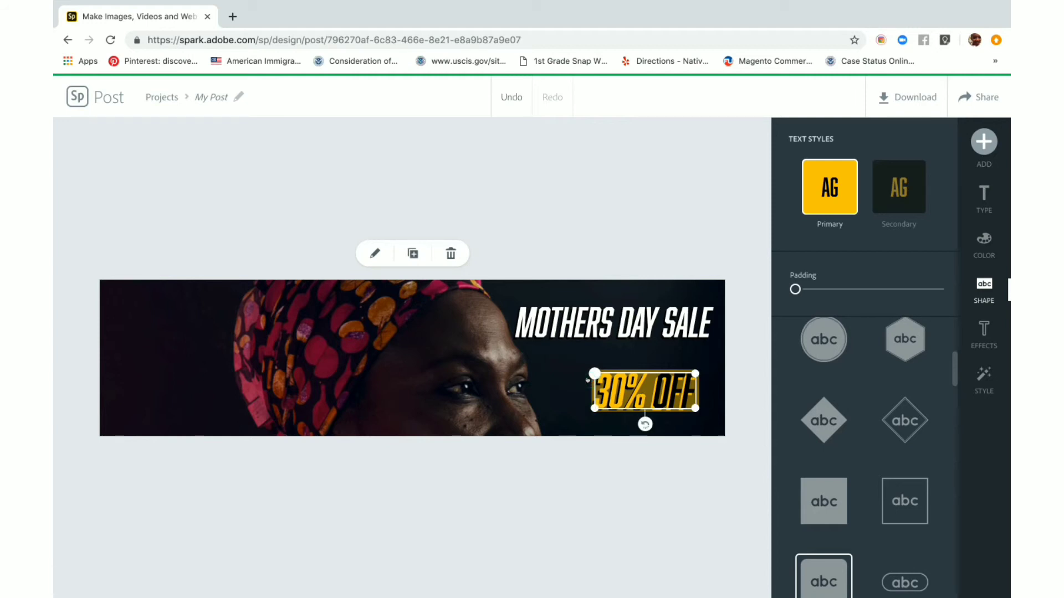
left_click(566, 372)
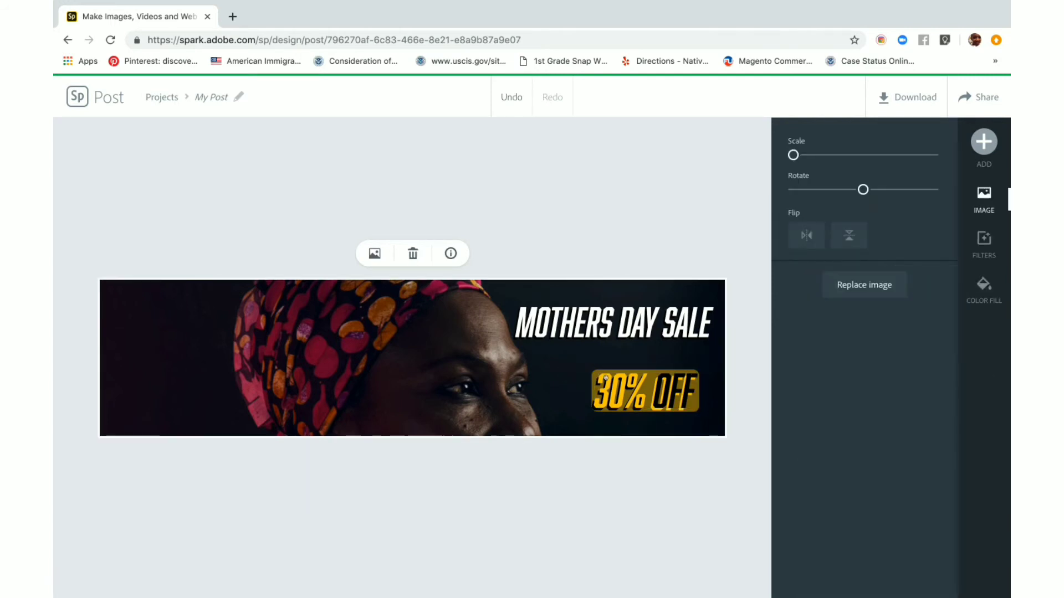
Enlarge the MOTHERS DAY SALE headline slightly toward the woman's face
left_click(586, 328)
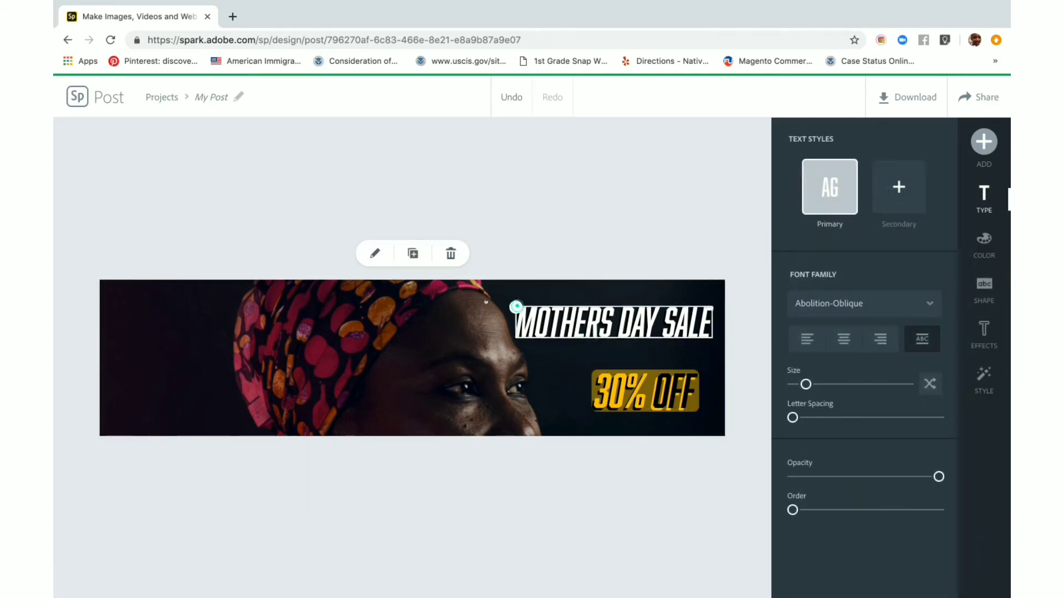
left_click_drag(515, 306, 485, 303)
left_click(400, 342)
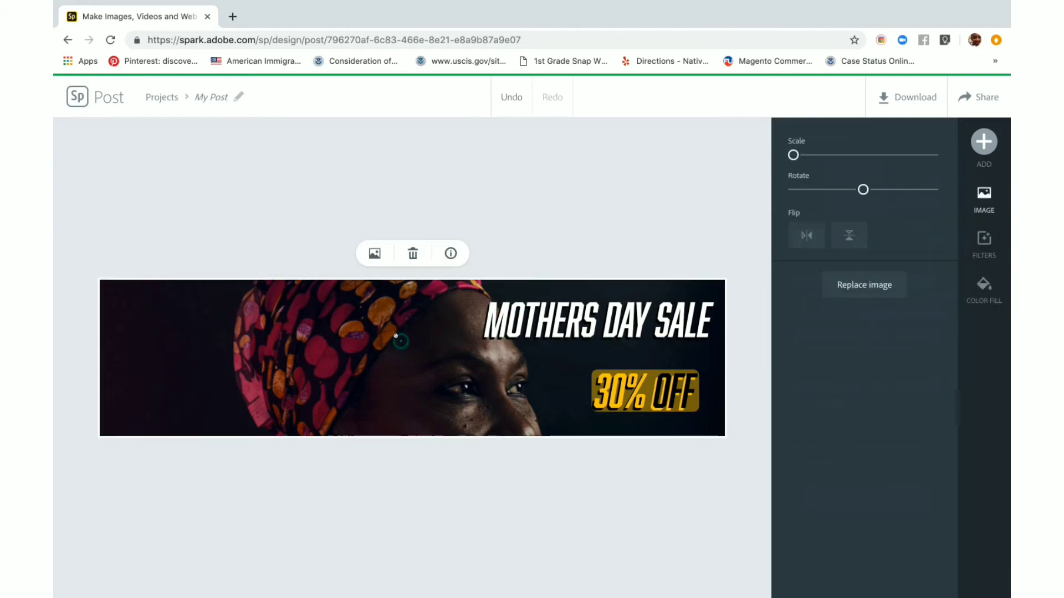
Replace the background with the photo of pink flowers on white and place the headline and 30% OFF text in the middle gap
left_click_drag(400, 342, 379, 361)
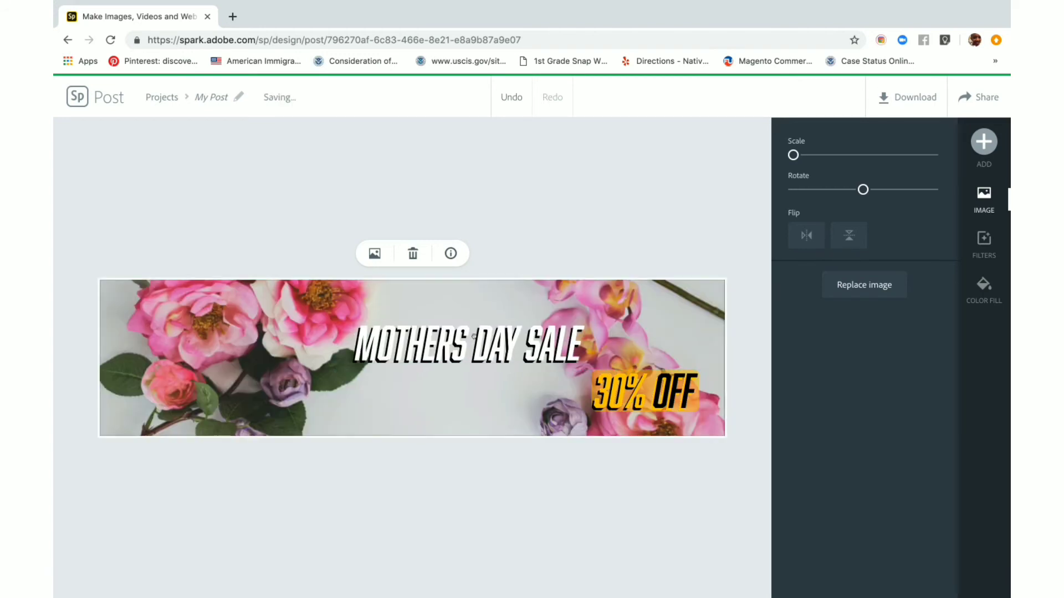
left_click_drag(632, 399, 446, 410)
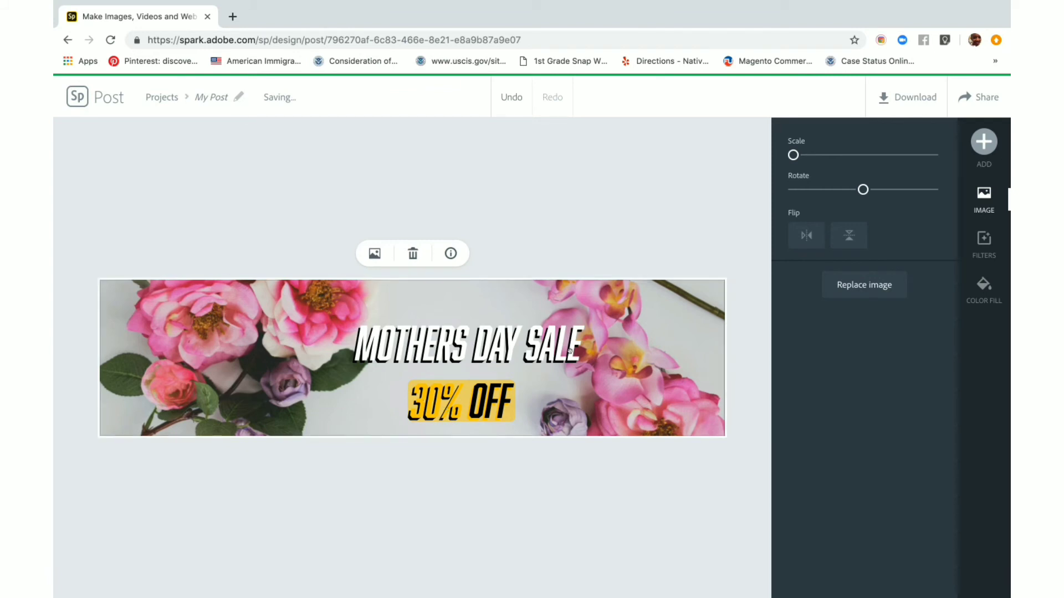
Replace the background with the peach tulips photo from the free "flowers" photos and move both texts to the banner's right half
left_click(374, 254)
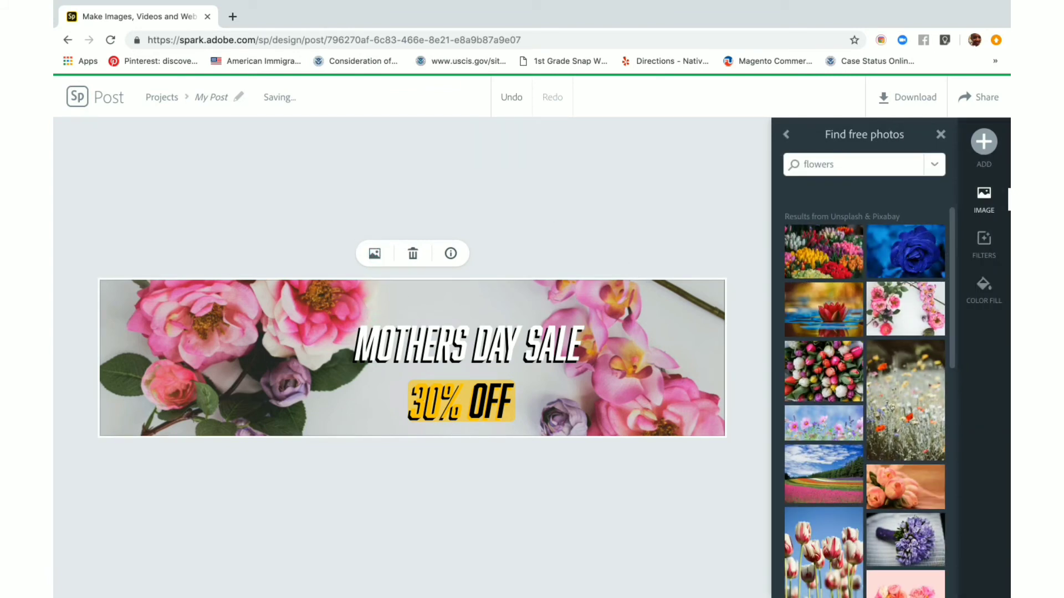
left_click(911, 473)
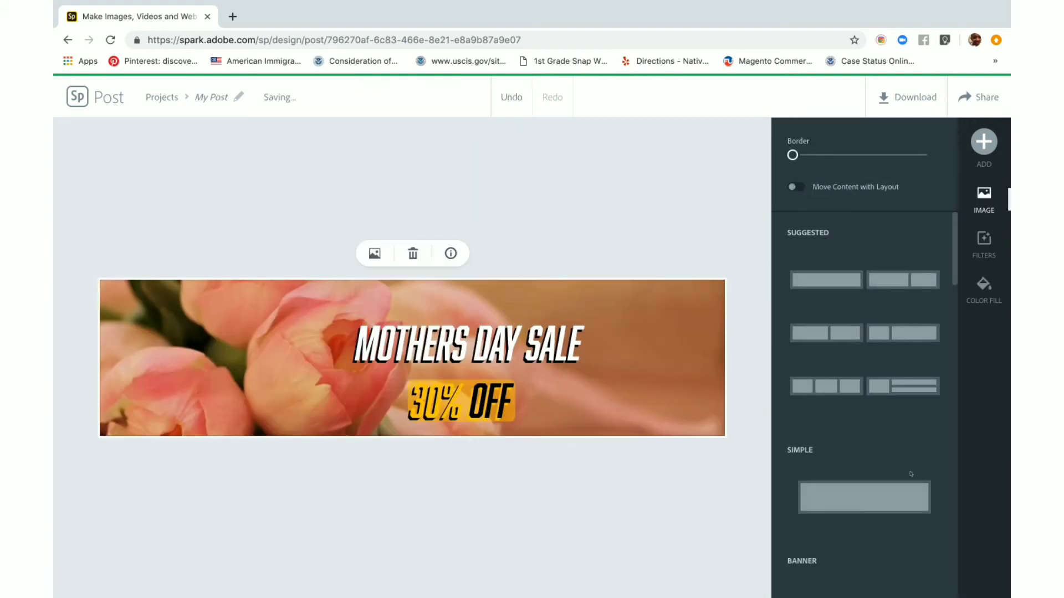
left_click_drag(494, 348, 599, 329)
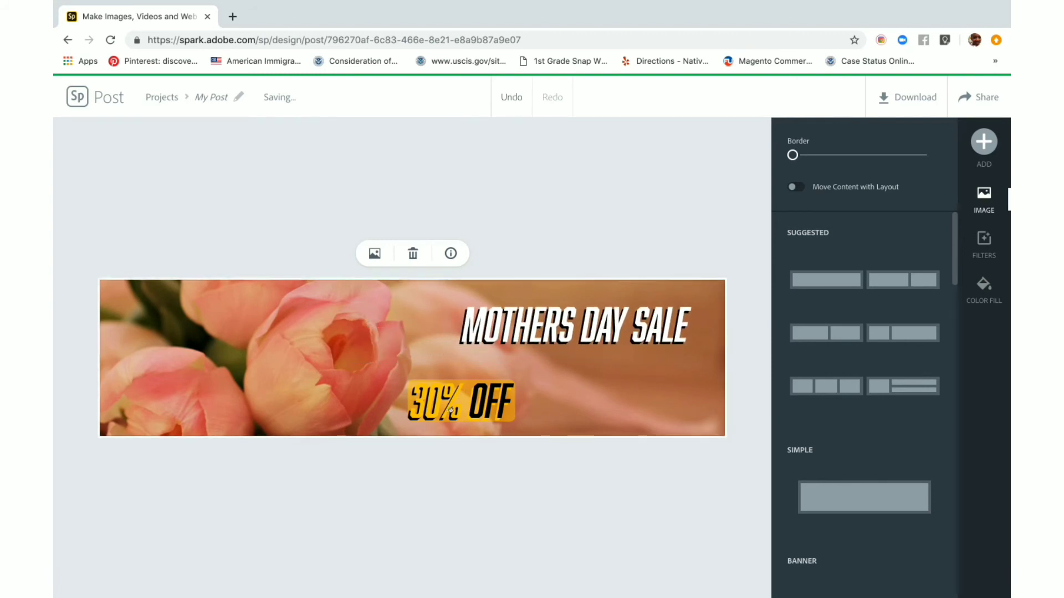
left_click_drag(462, 410, 614, 391)
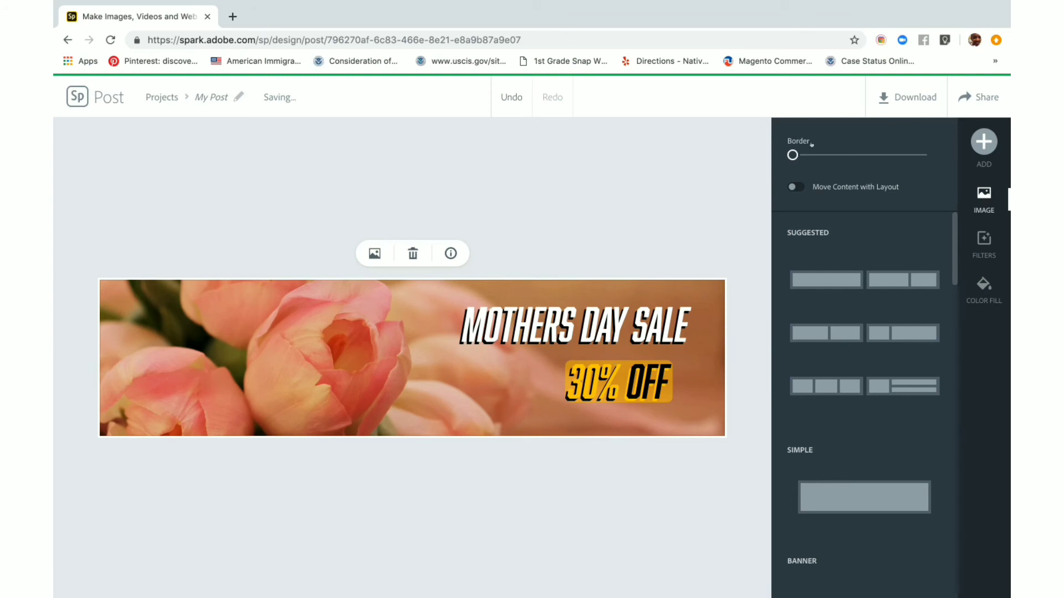
Download the banner in PNG format and save it to the Desktop as My Post.png
left_click(898, 84)
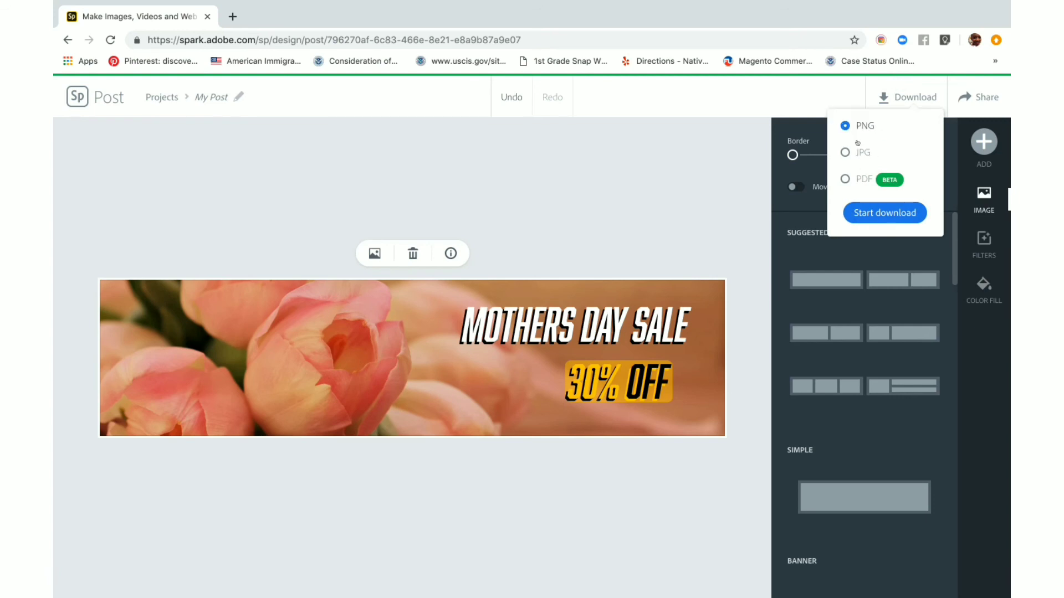
left_click(875, 215)
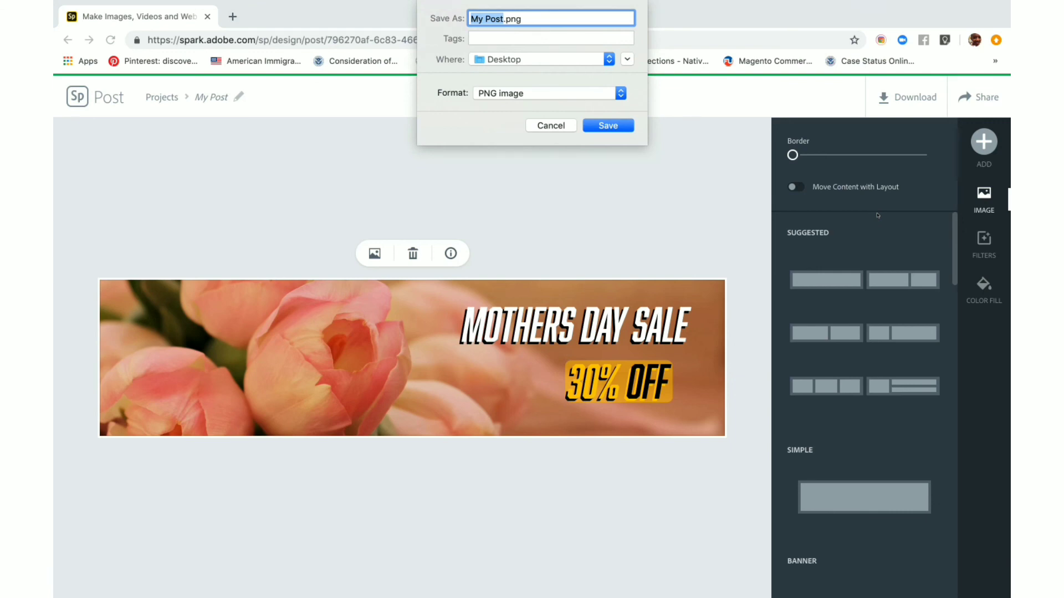
left_click(608, 126)
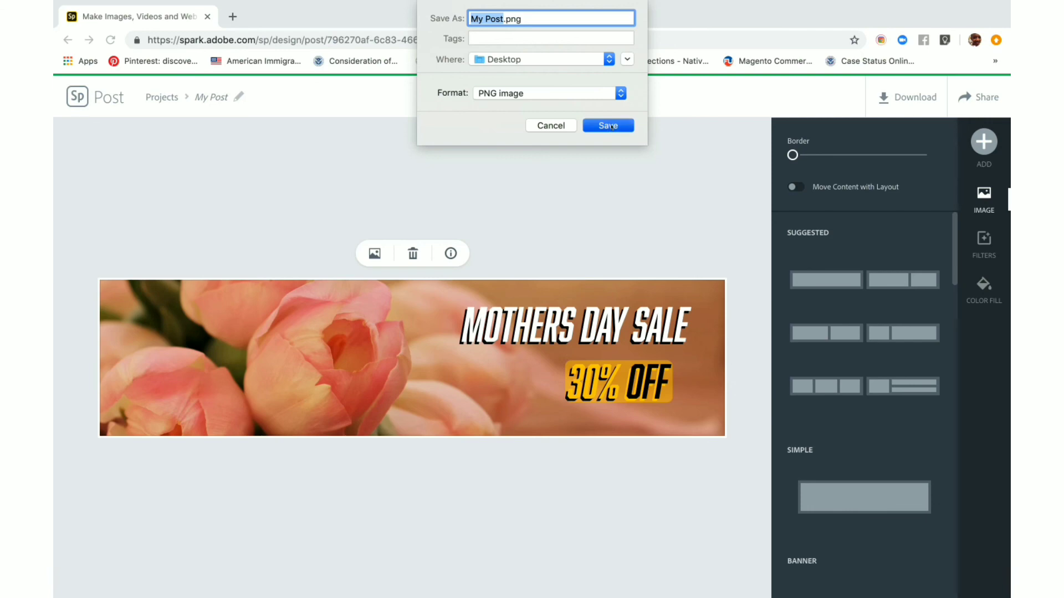